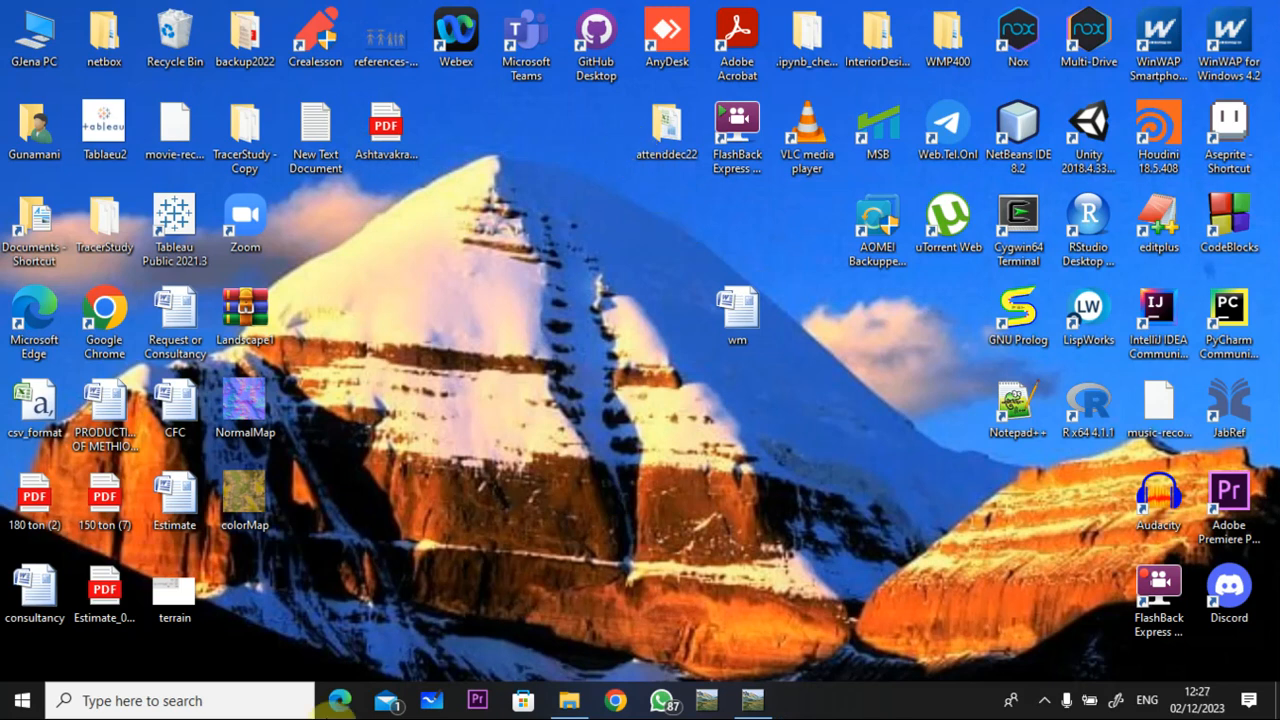
Switch to World Machine, examine its version and licence edition information, and return to the project.
{"action": "left_click", "coordinate": [753, 700]}
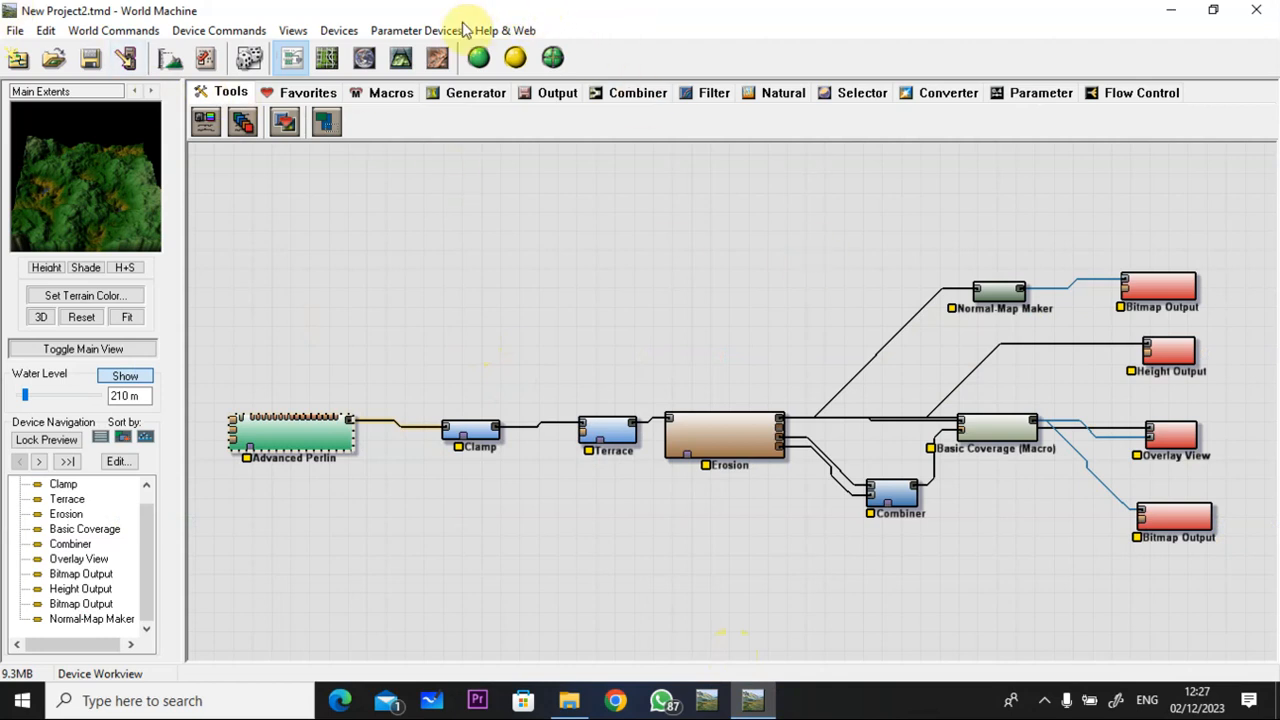
{"action": "left_click", "coordinate": [493, 32]}
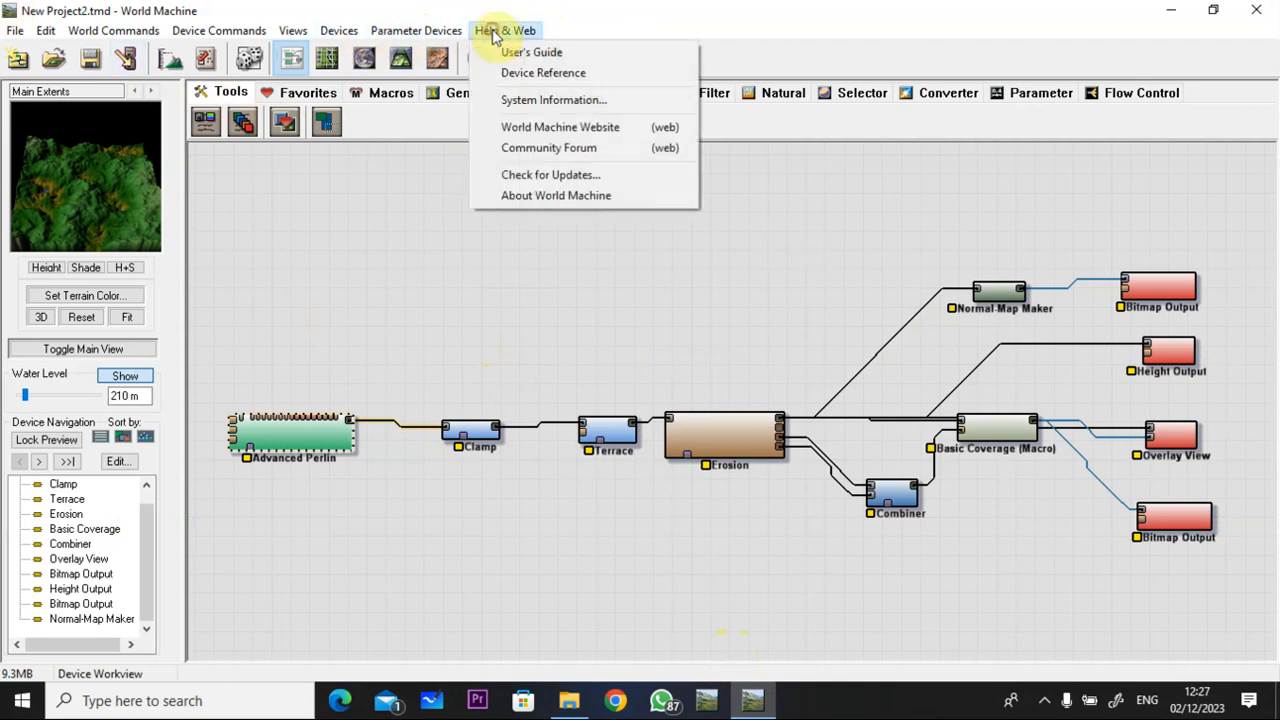
{"action": "left_click", "coordinate": [549, 195]}
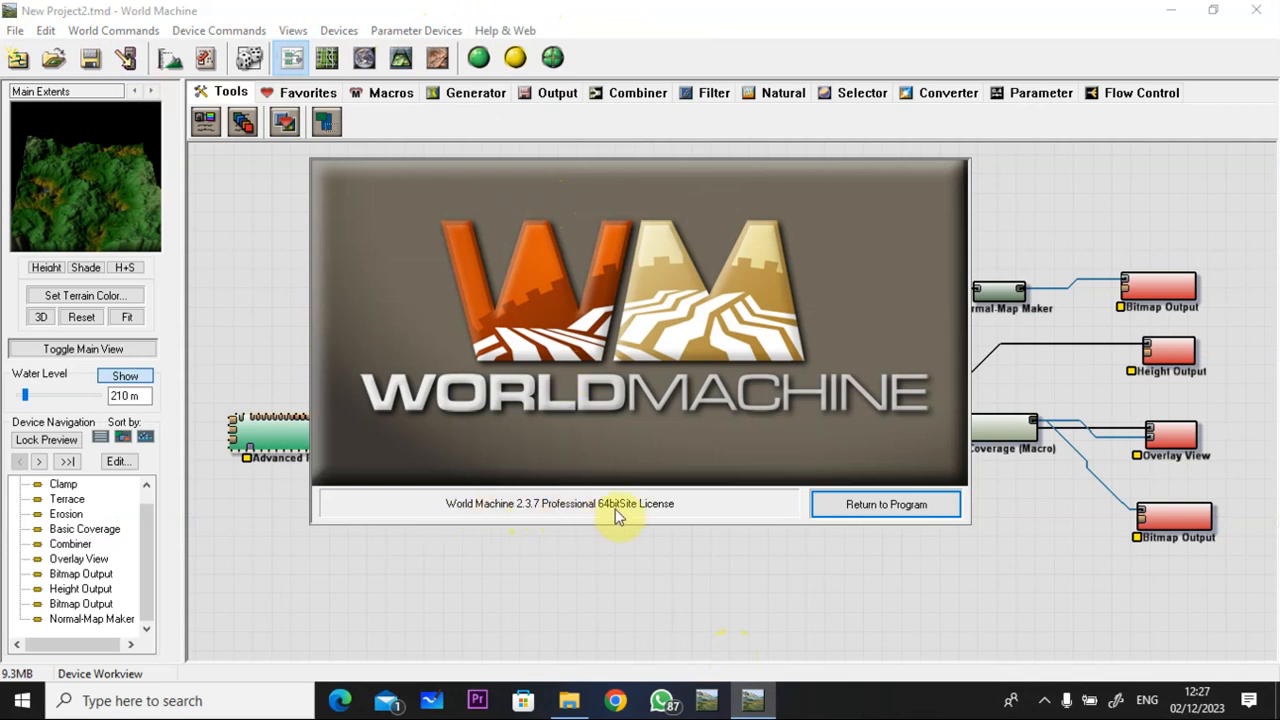
{"action": "left_click", "coordinate": [886, 504]}
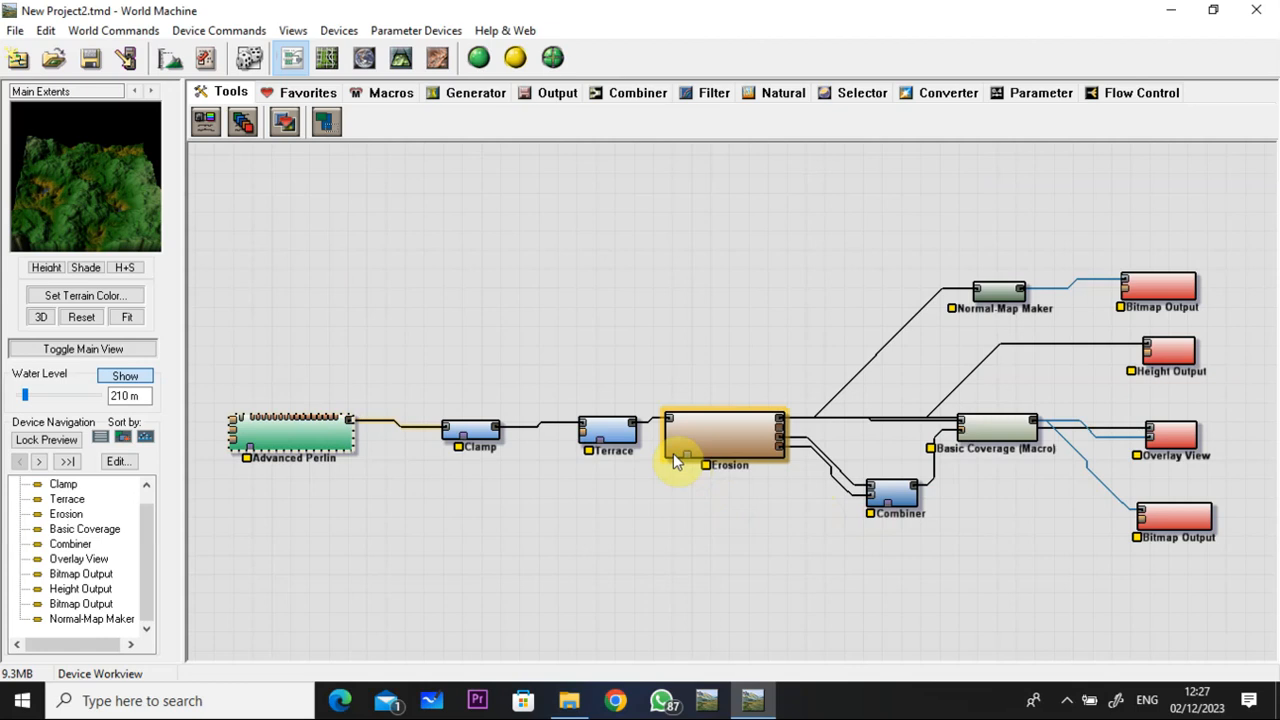
{"action": "left_click", "coordinate": [16, 31]}
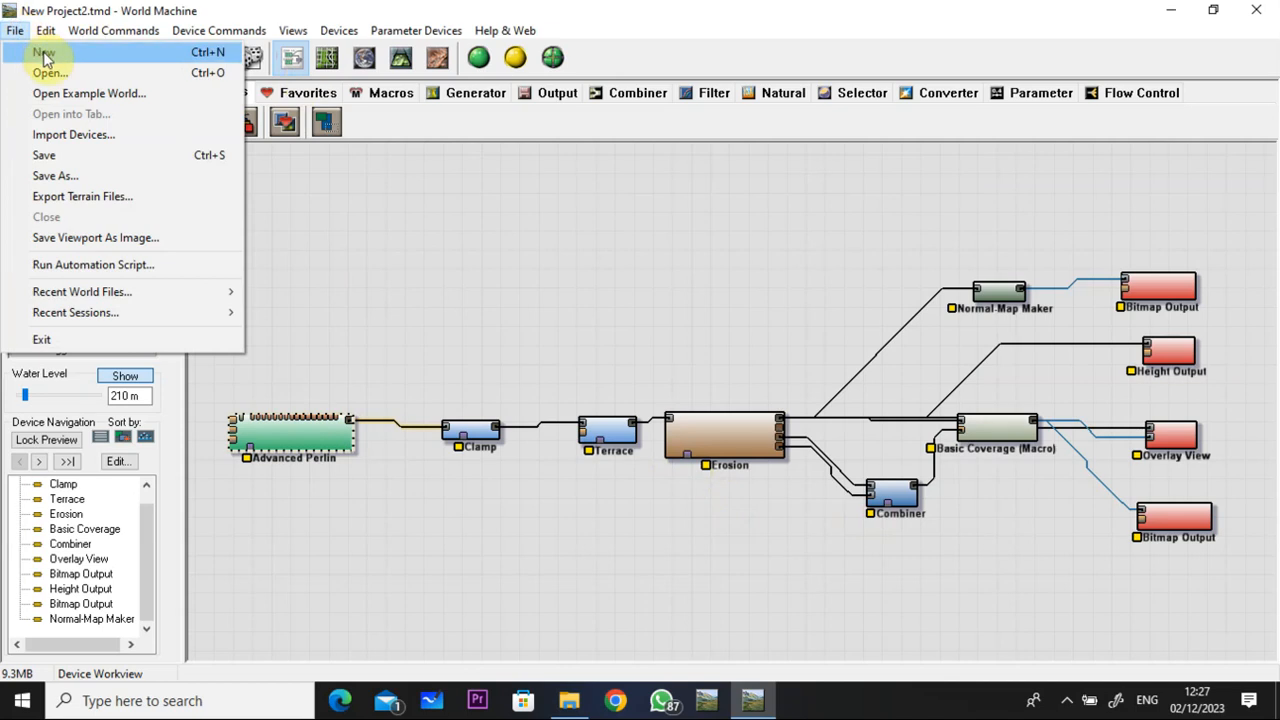
{"action": "mouse_move", "coordinate": [100, 30]}
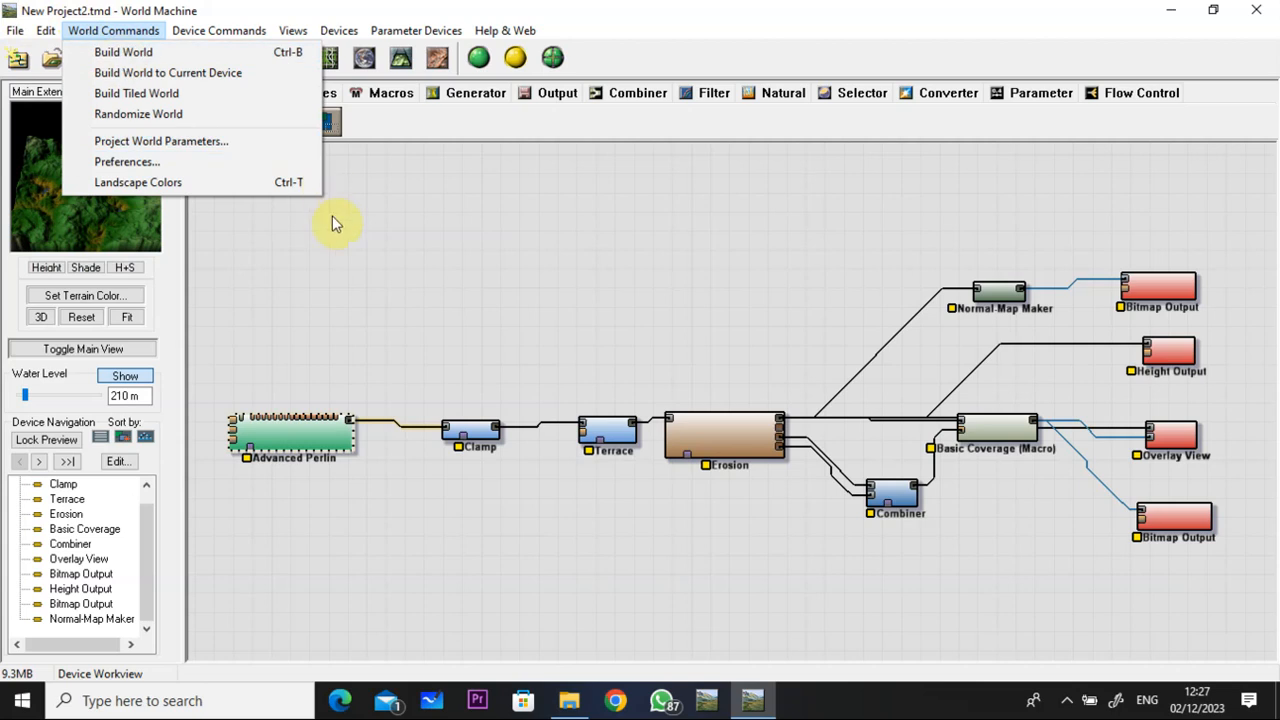
{"action": "left_click", "coordinate": [398, 248]}
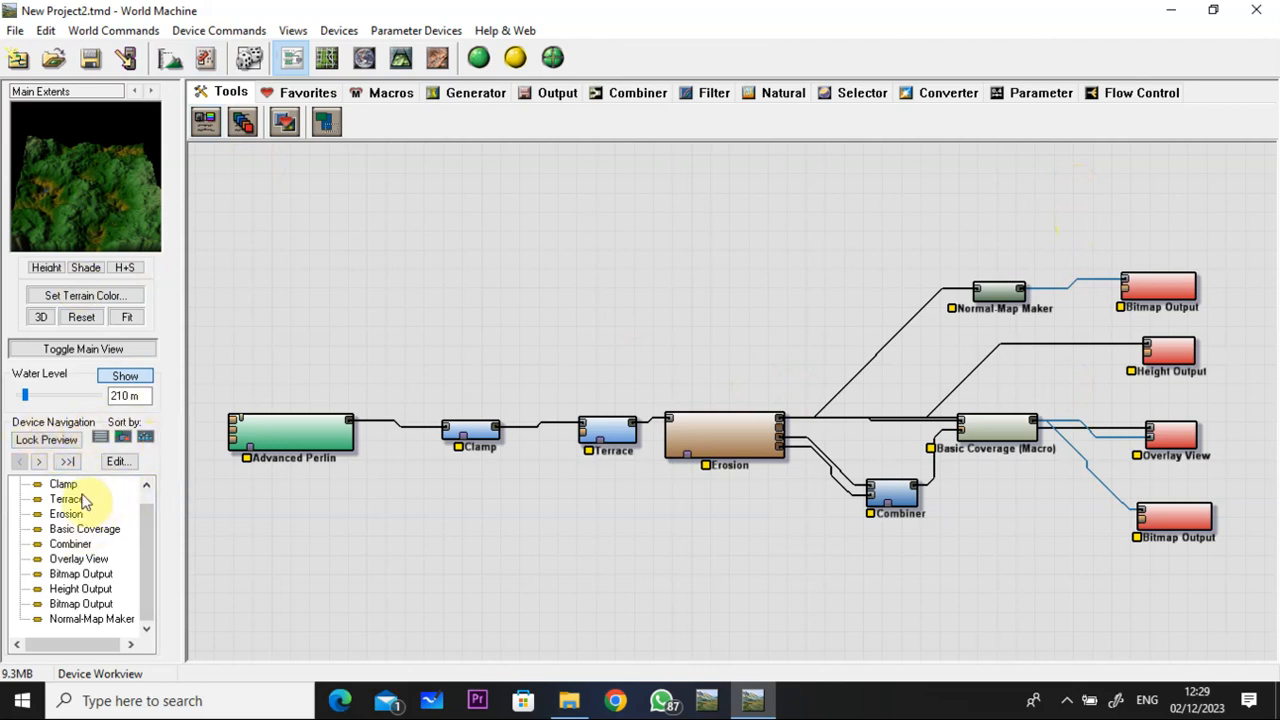
Add a second Advanced Perlin generator in the empty workview area above the existing device network.
{"action": "scroll", "coordinate": [520, 363], "scroll_direction": "down", "scroll_amount": 2}
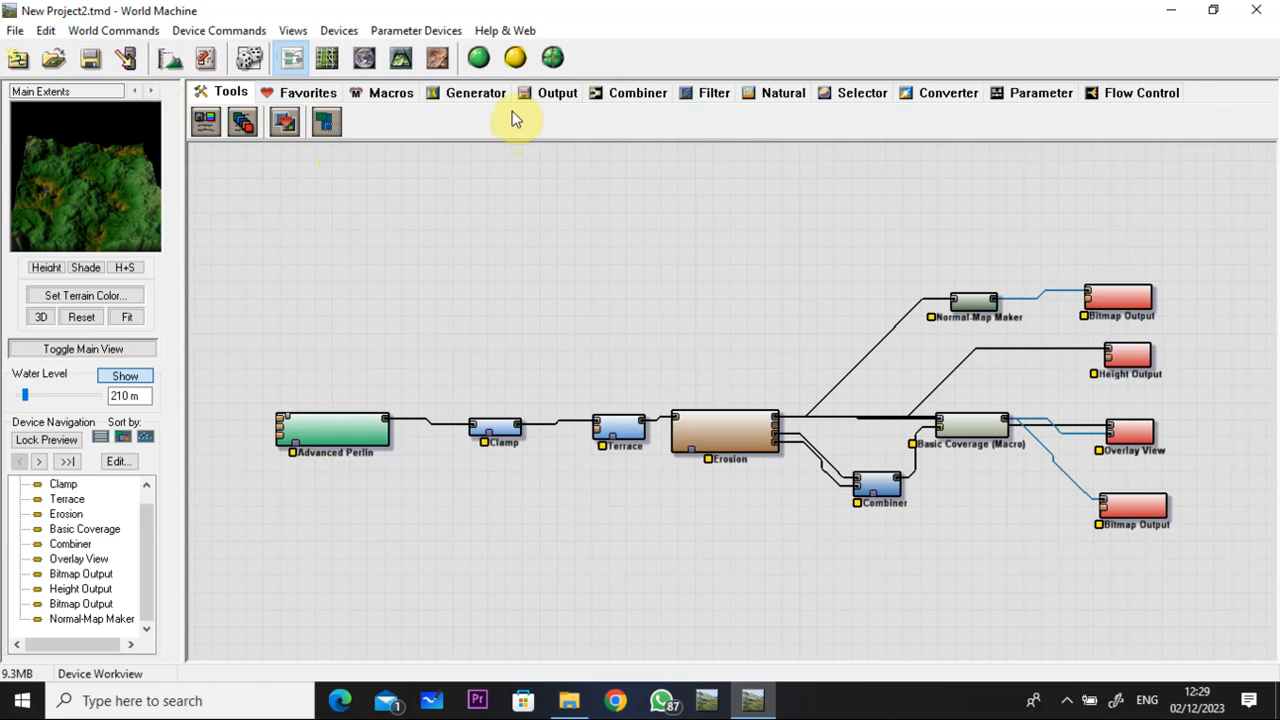
{"action": "left_click", "coordinate": [472, 94]}
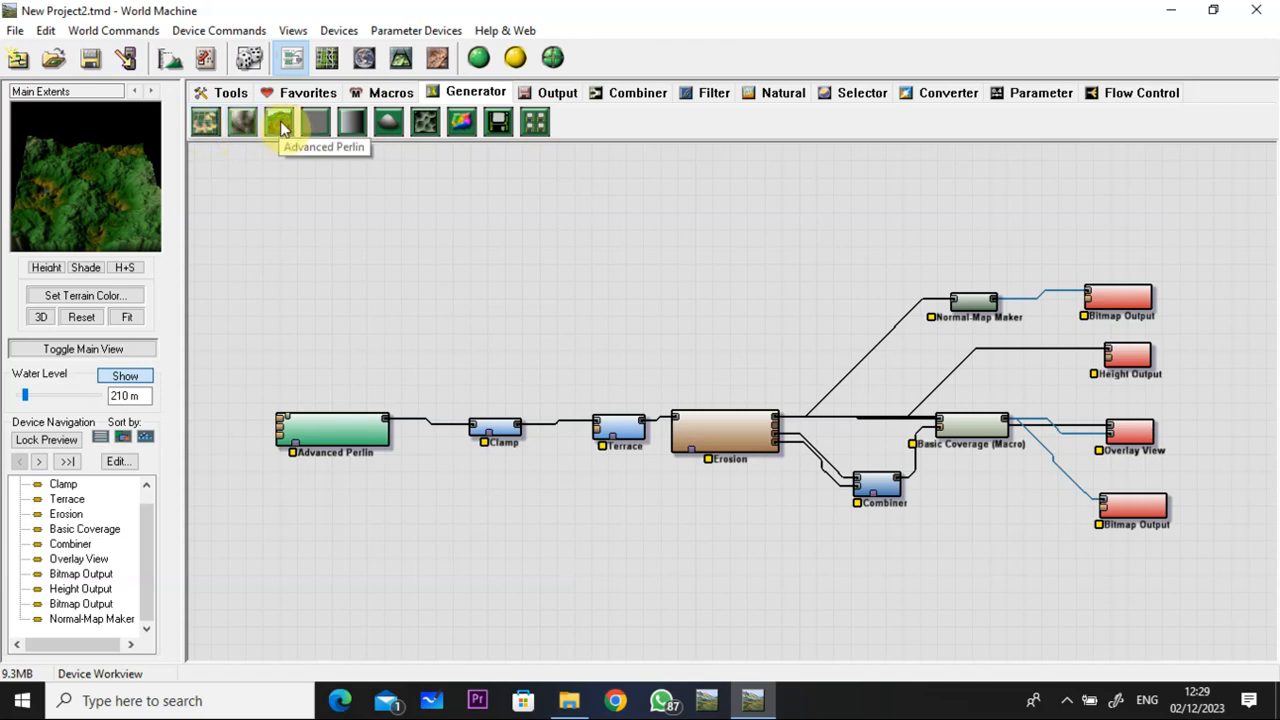
{"action": "left_click", "coordinate": [281, 123]}
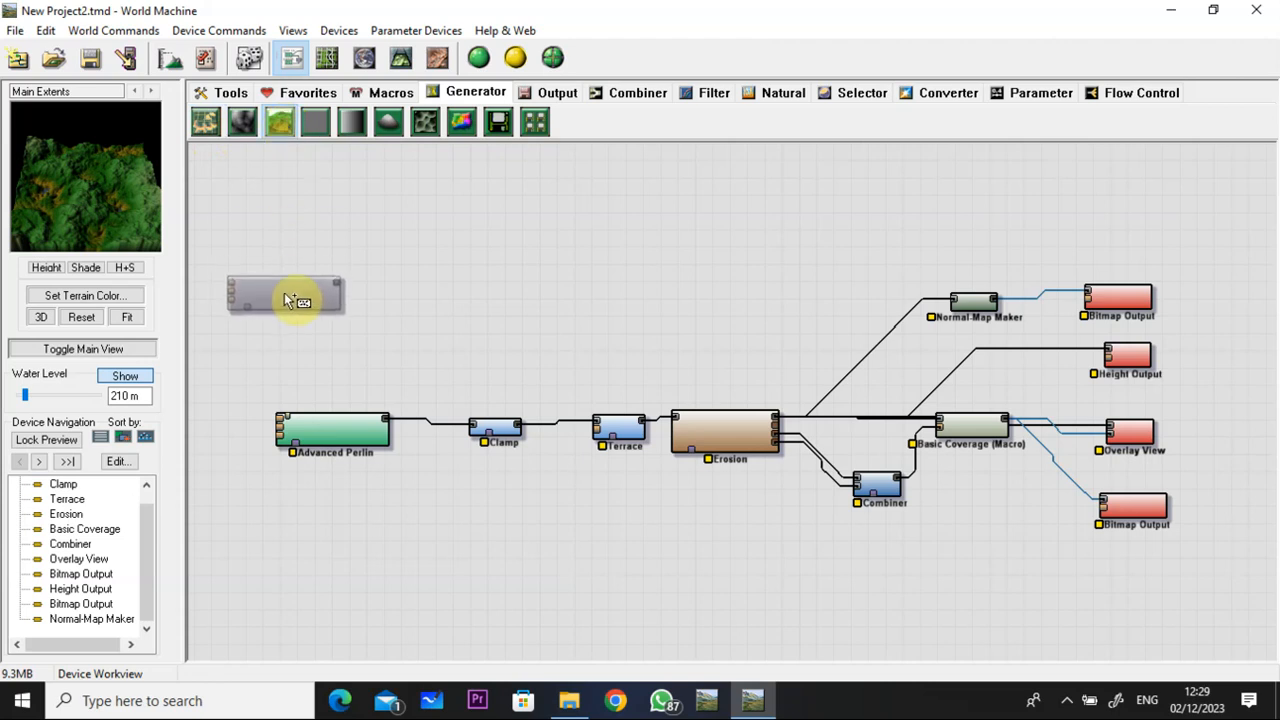
{"action": "left_click", "coordinate": [286, 296]}
{"action": "left_click", "coordinate": [297, 234]}
{"action": "left_click", "coordinate": [305, 289]}
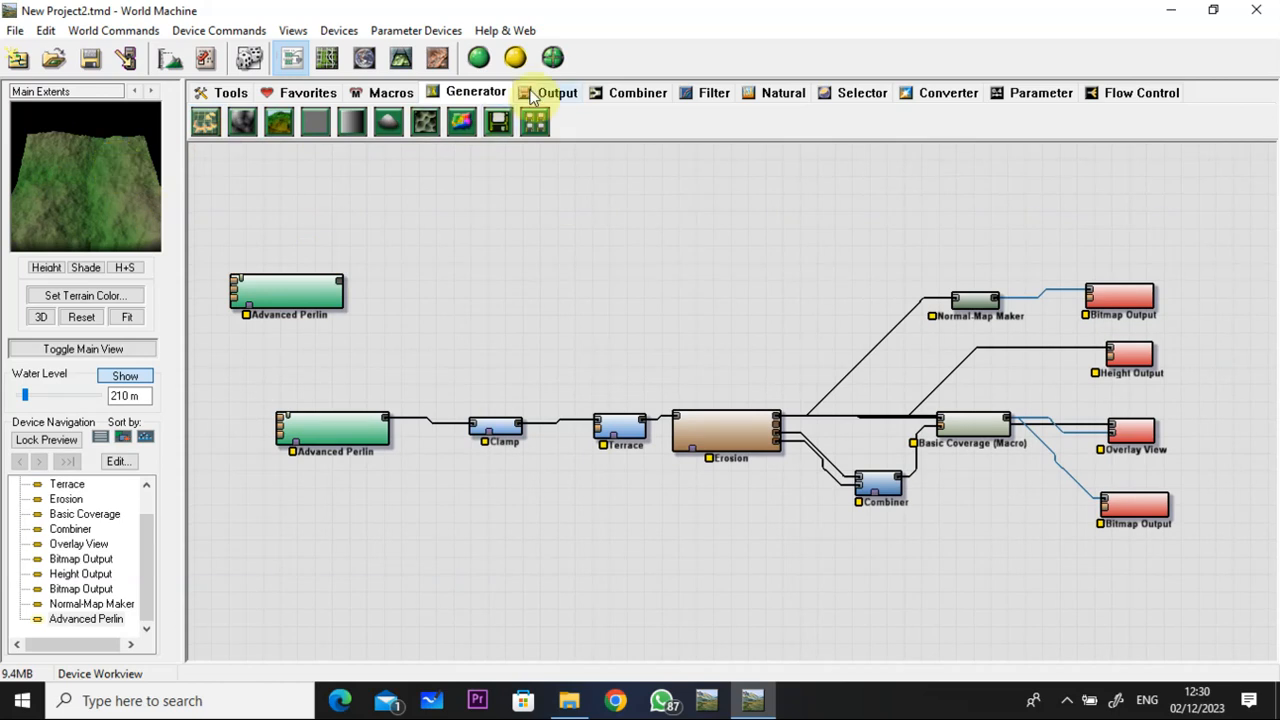
Add a Clamp filter and a Terrace filter in a row beside the new Advanced Perlin device.
{"action": "left_click", "coordinate": [713, 93]}
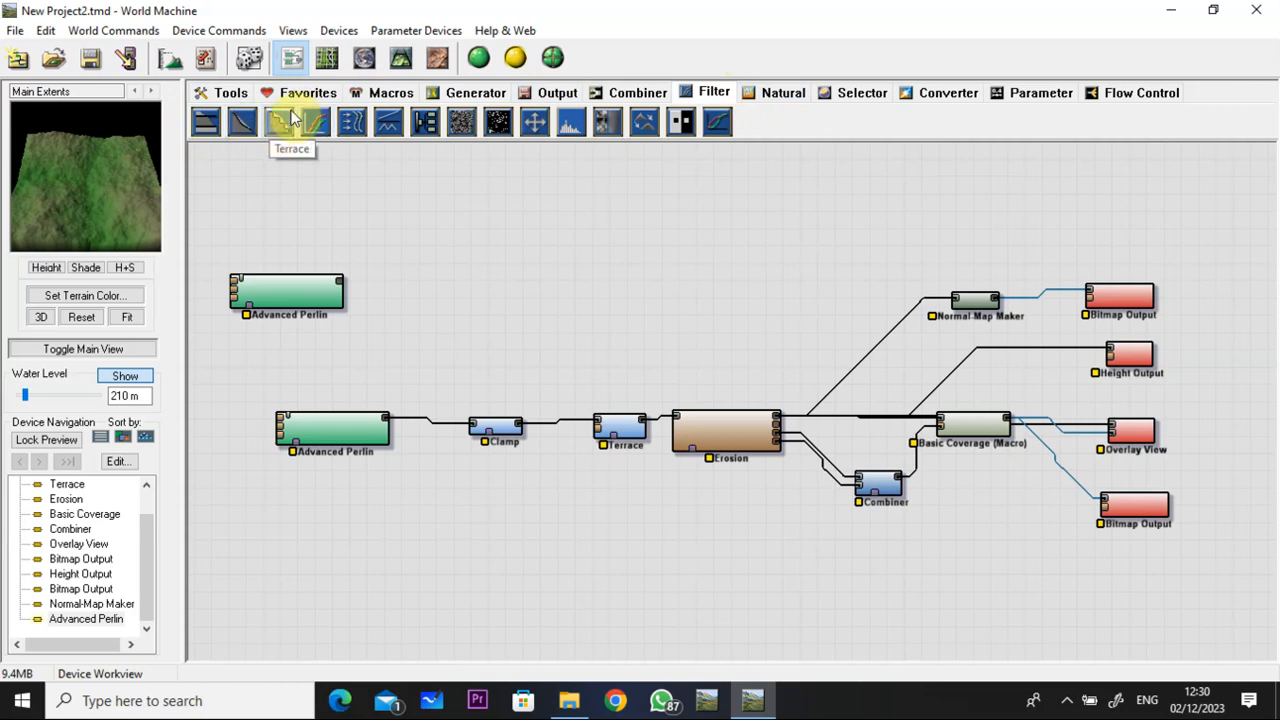
{"action": "left_click_drag", "start_coordinate": [204, 122], "coordinate": [407, 284]}
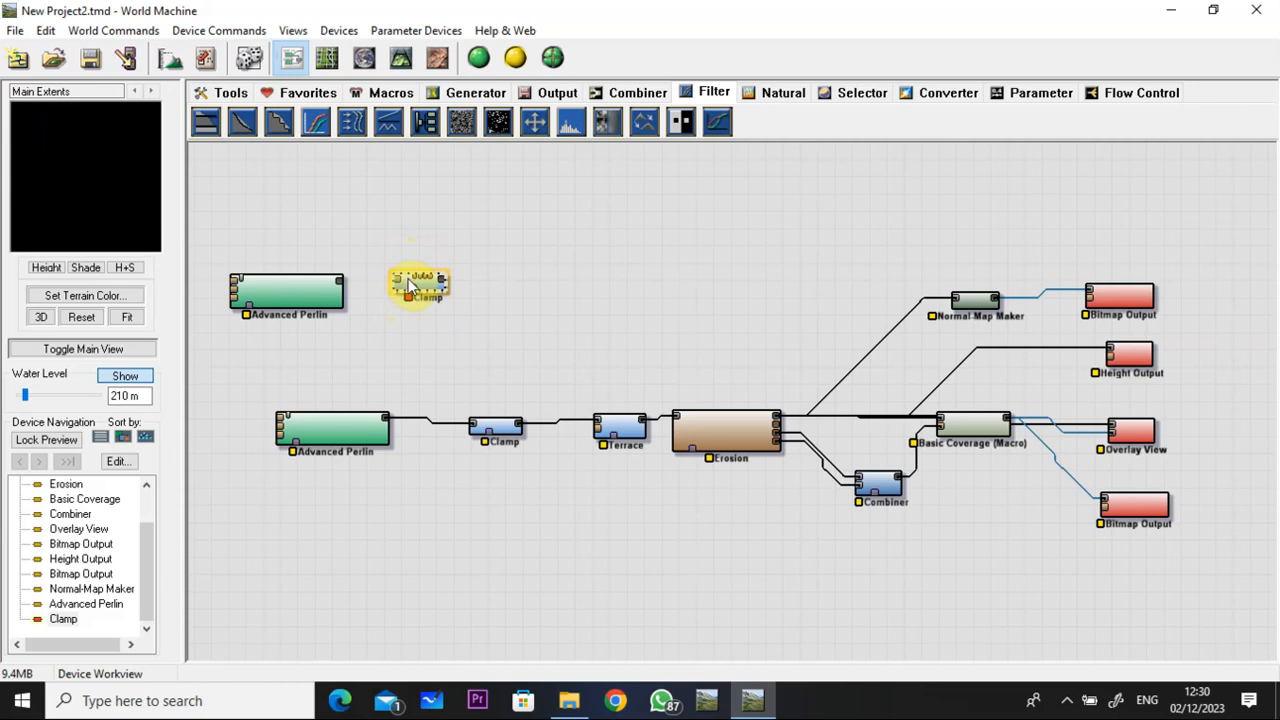
{"action": "left_click", "coordinate": [282, 124]}
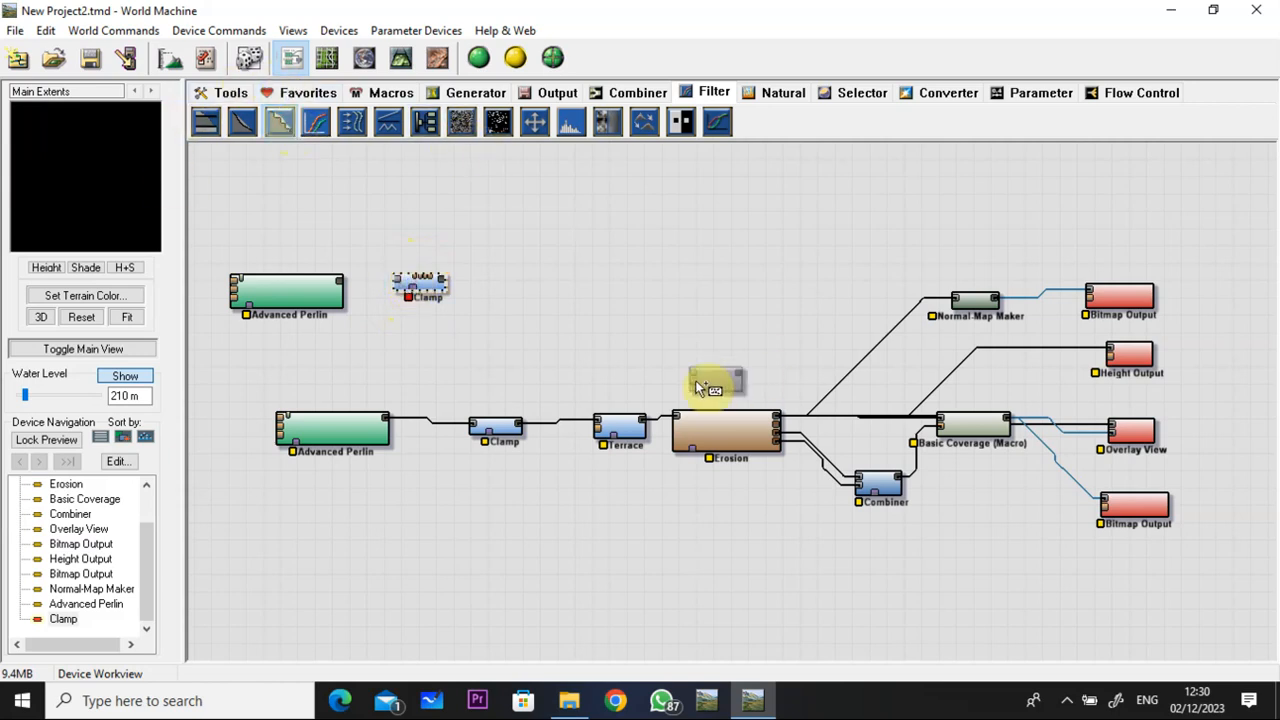
{"action": "left_click", "coordinate": [540, 296]}
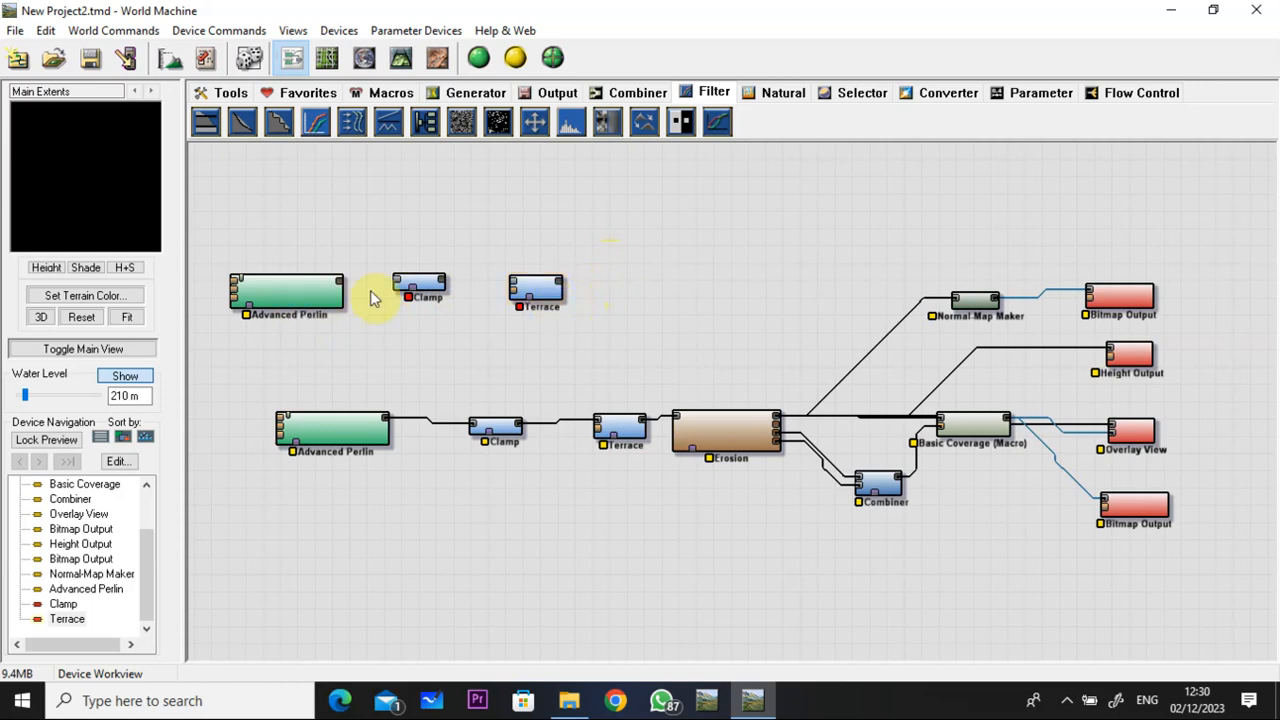
Connect the new Advanced Perlin's output to the new Clamp, and that Clamp's output to the new Terrace.
{"action": "left_click", "coordinate": [337, 290]}
{"action": "left_click_drag", "start_coordinate": [337, 290], "coordinate": [400, 288]}
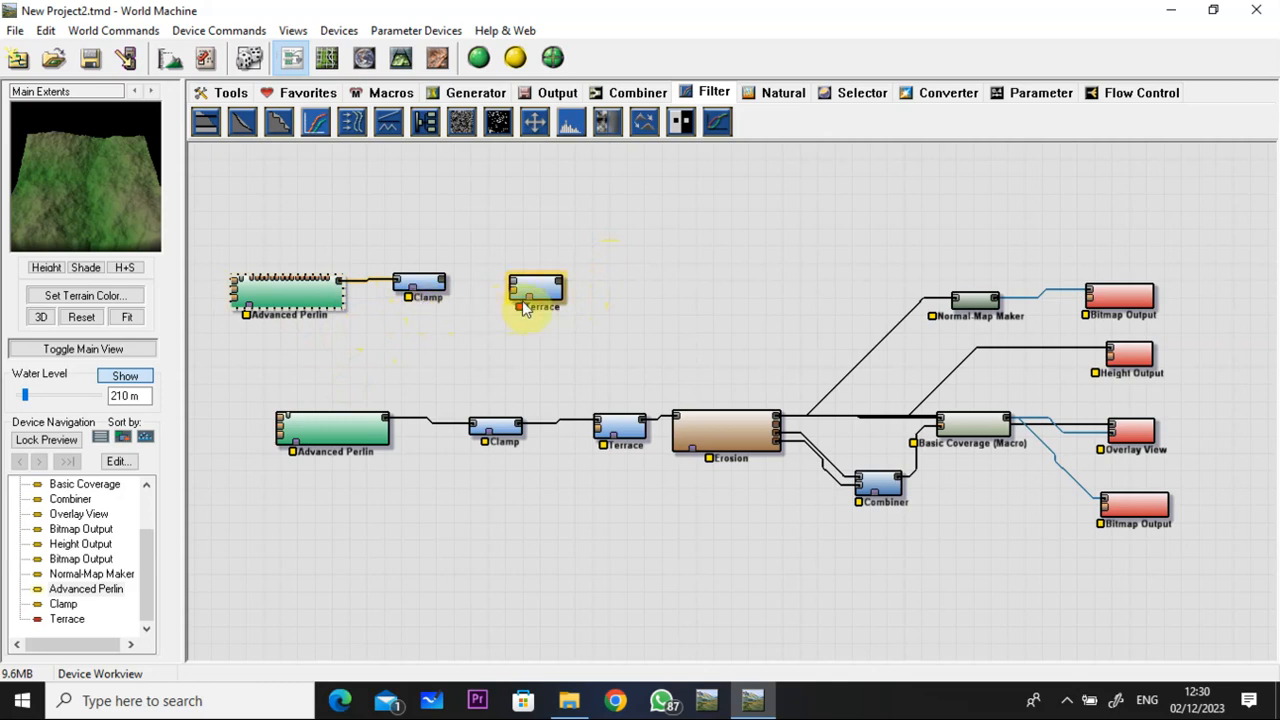
{"action": "left_click", "coordinate": [441, 285]}
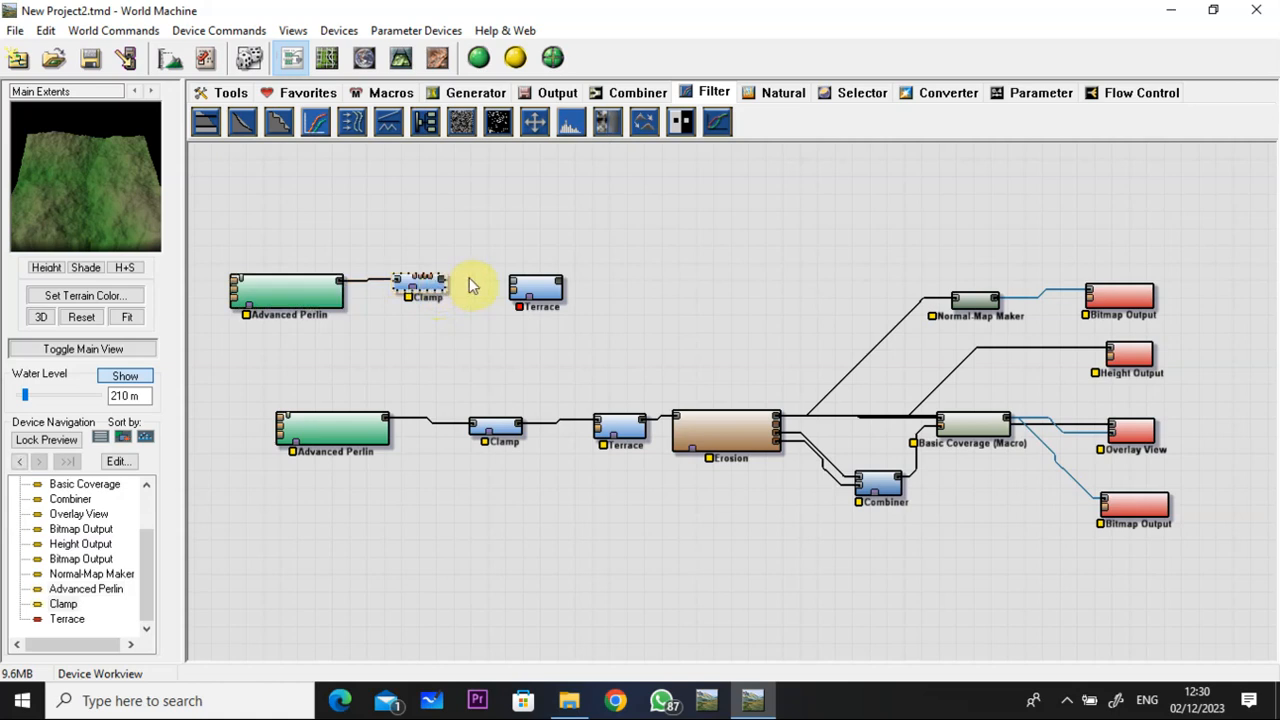
{"action": "left_click", "coordinate": [442, 278]}
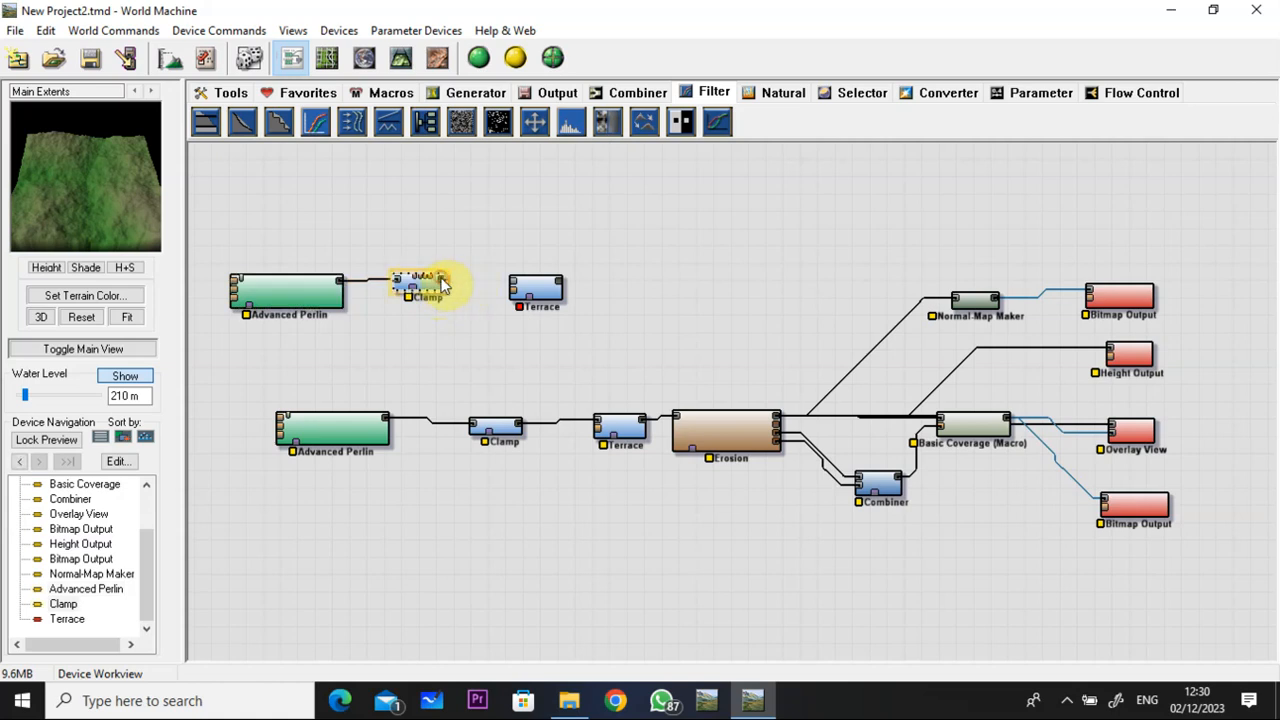
{"action": "left_click", "coordinate": [418, 341]}
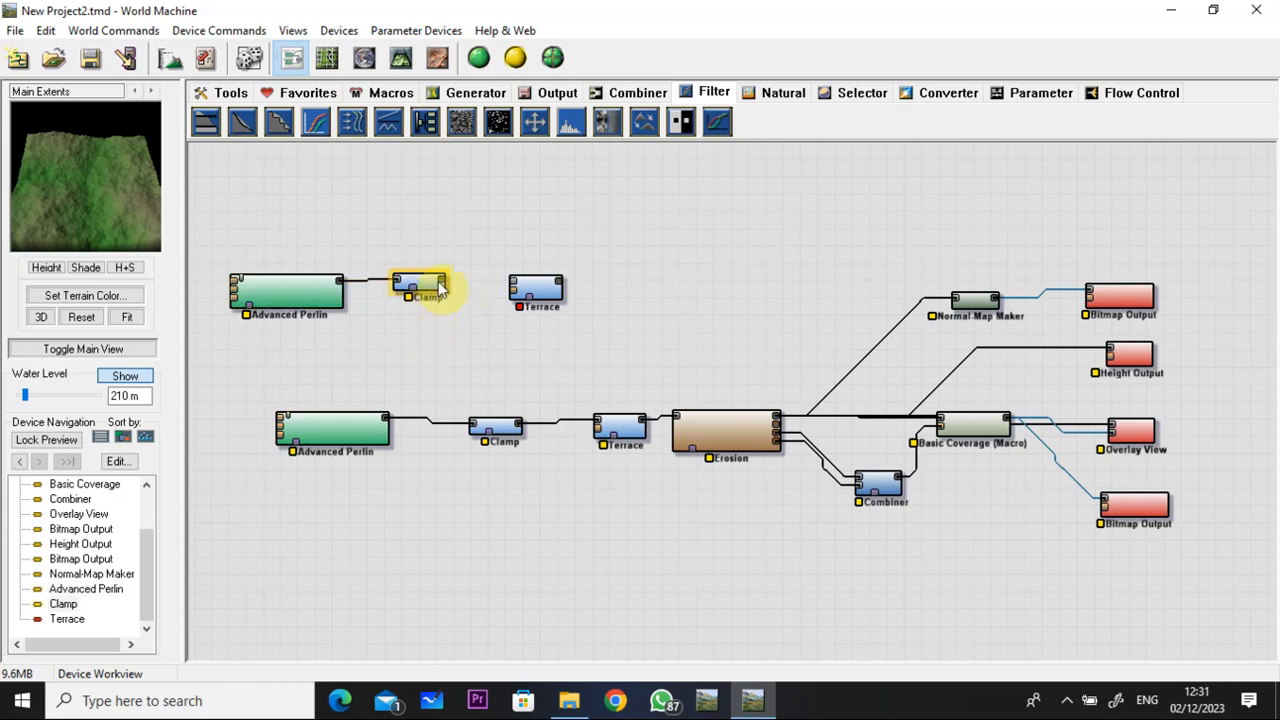
{"action": "left_click", "coordinate": [443, 287]}
{"action": "left_click_drag", "start_coordinate": [443, 287], "coordinate": [513, 281]}
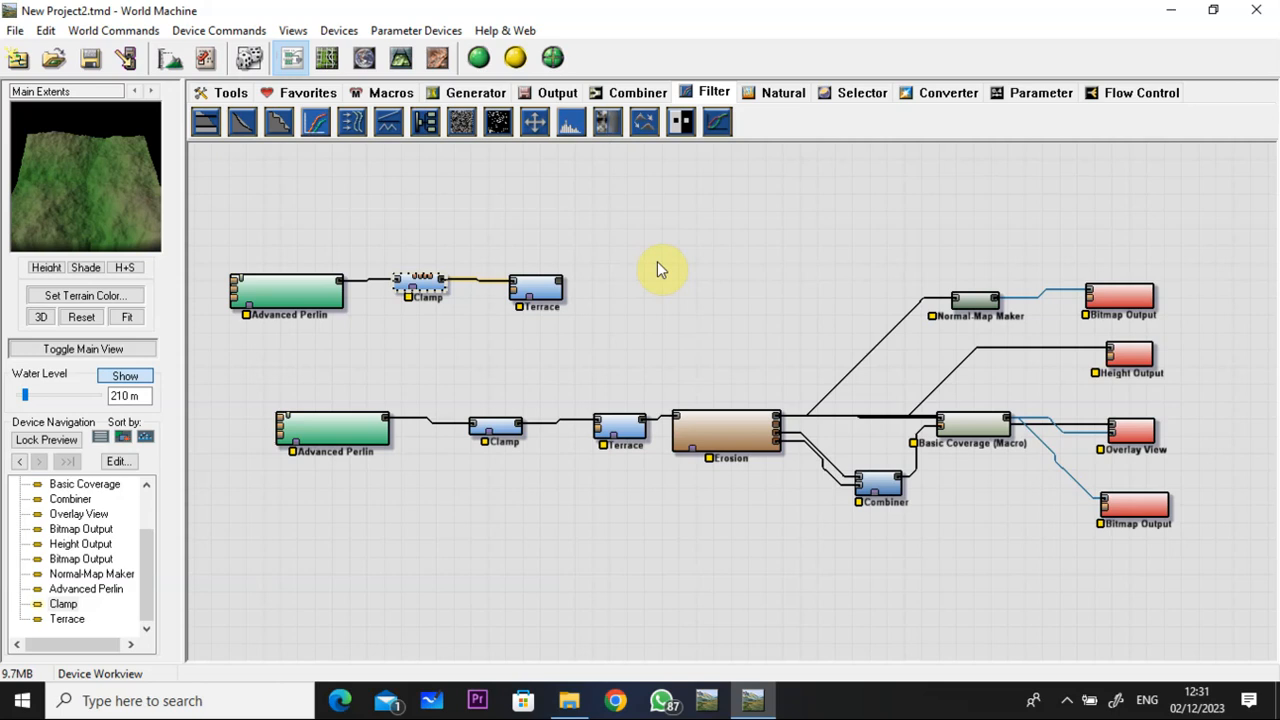
{"action": "left_click", "coordinate": [462, 277]}
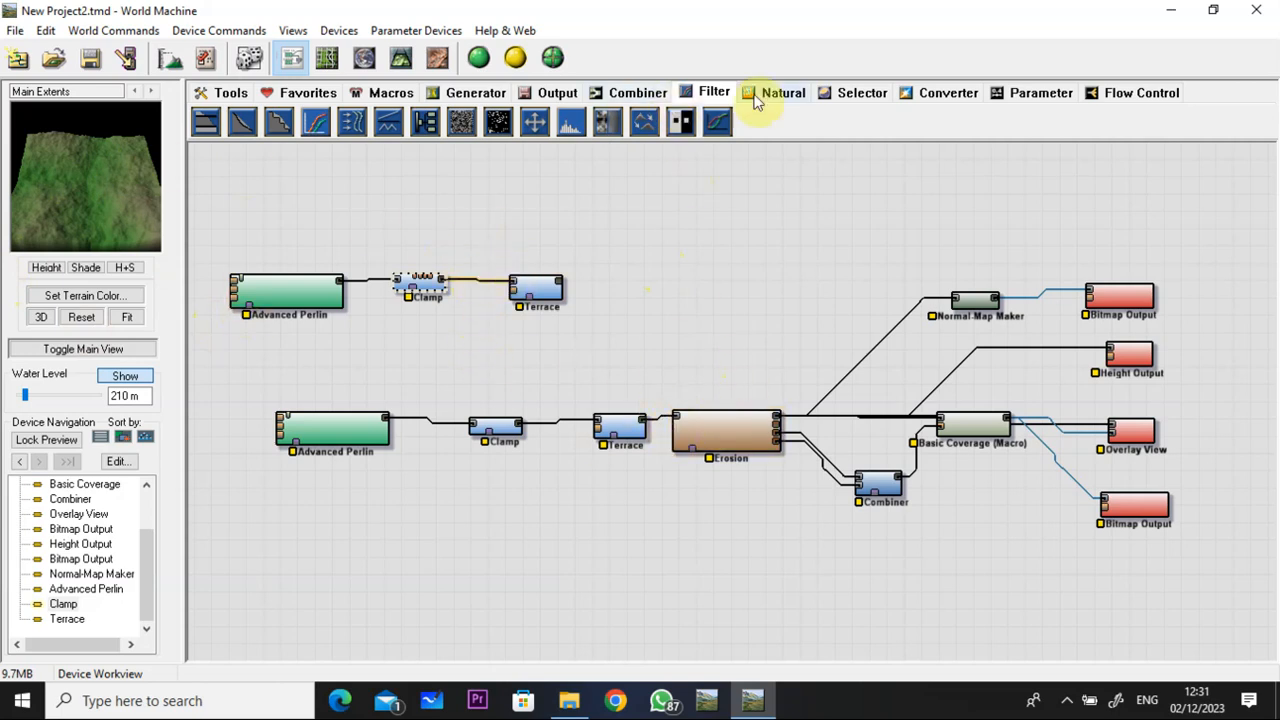
Add an Erosion device after the new Terrace and connect the Terrace's output to its input.
{"action": "left_click", "coordinate": [783, 93]}
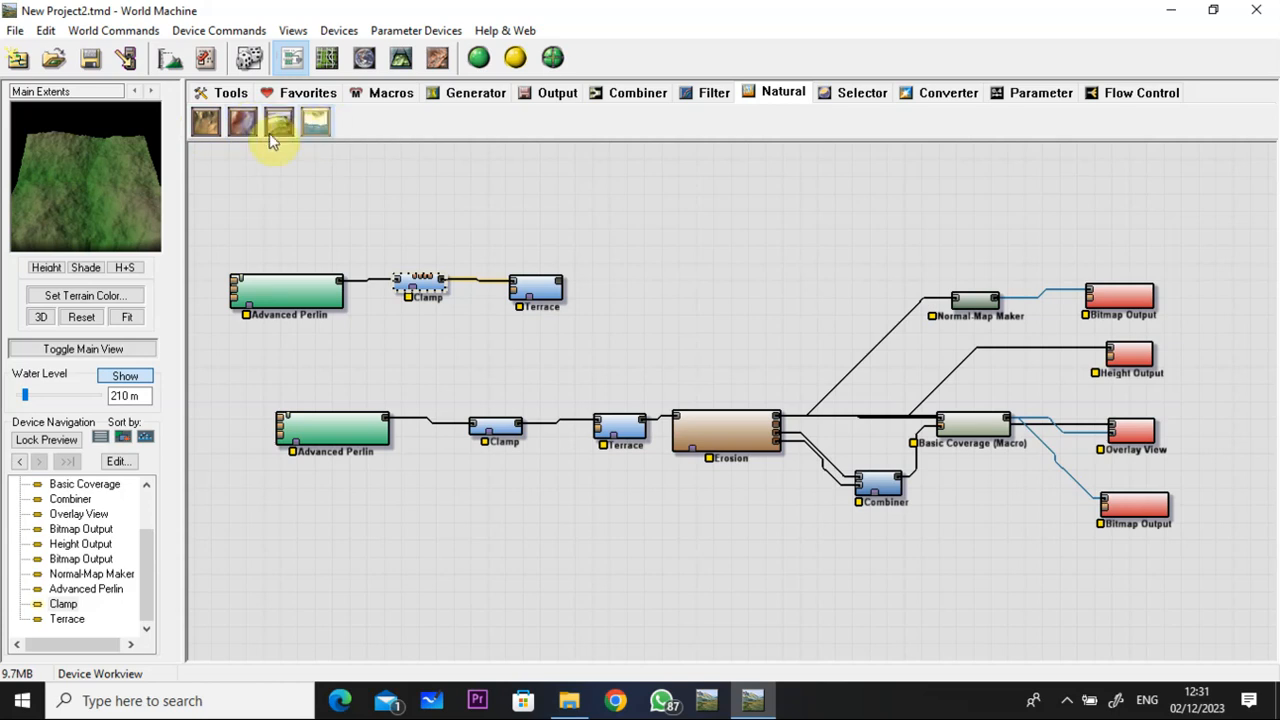
{"action": "left_click", "coordinate": [205, 125]}
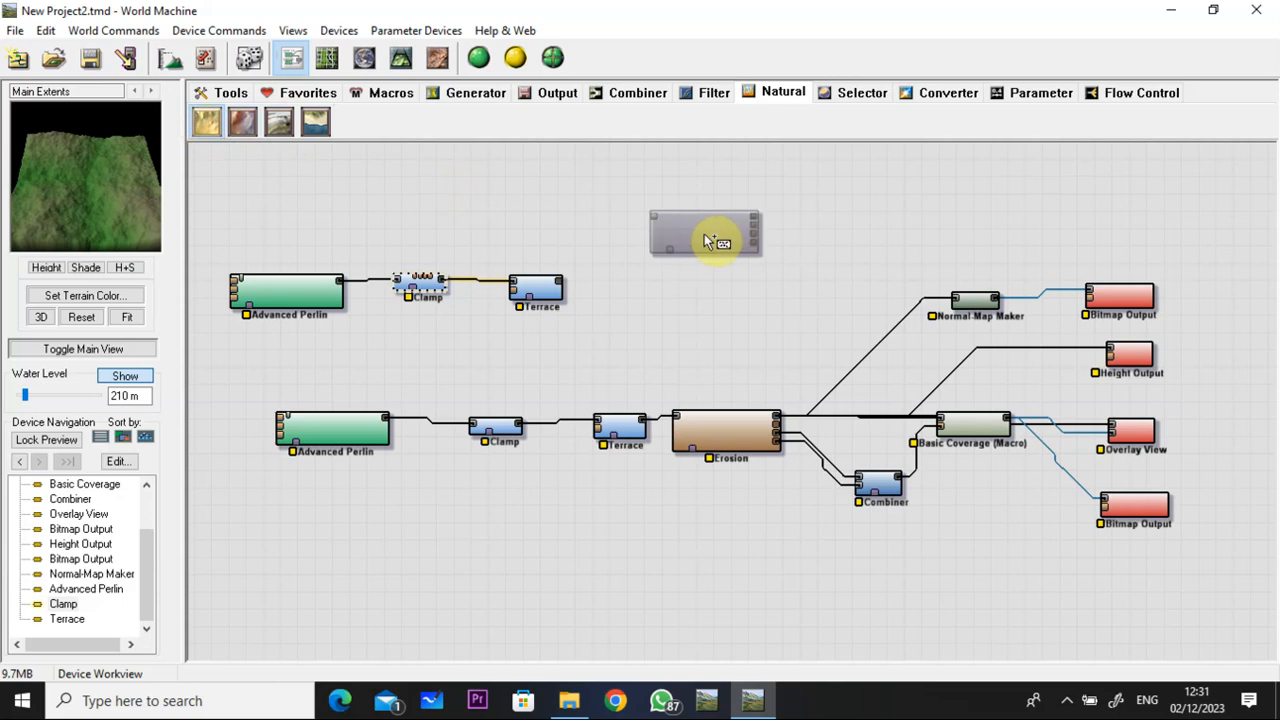
{"action": "left_click", "coordinate": [679, 298]}
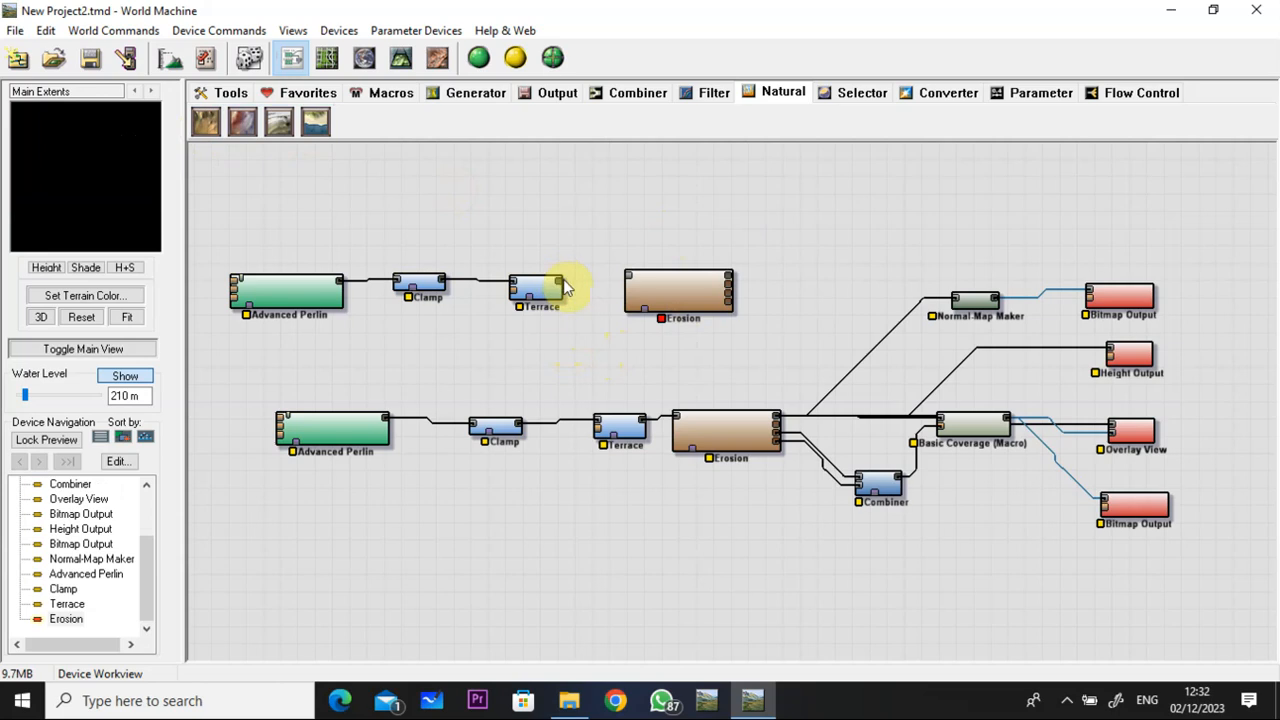
{"action": "left_click_drag", "start_coordinate": [563, 289], "coordinate": [626, 283]}
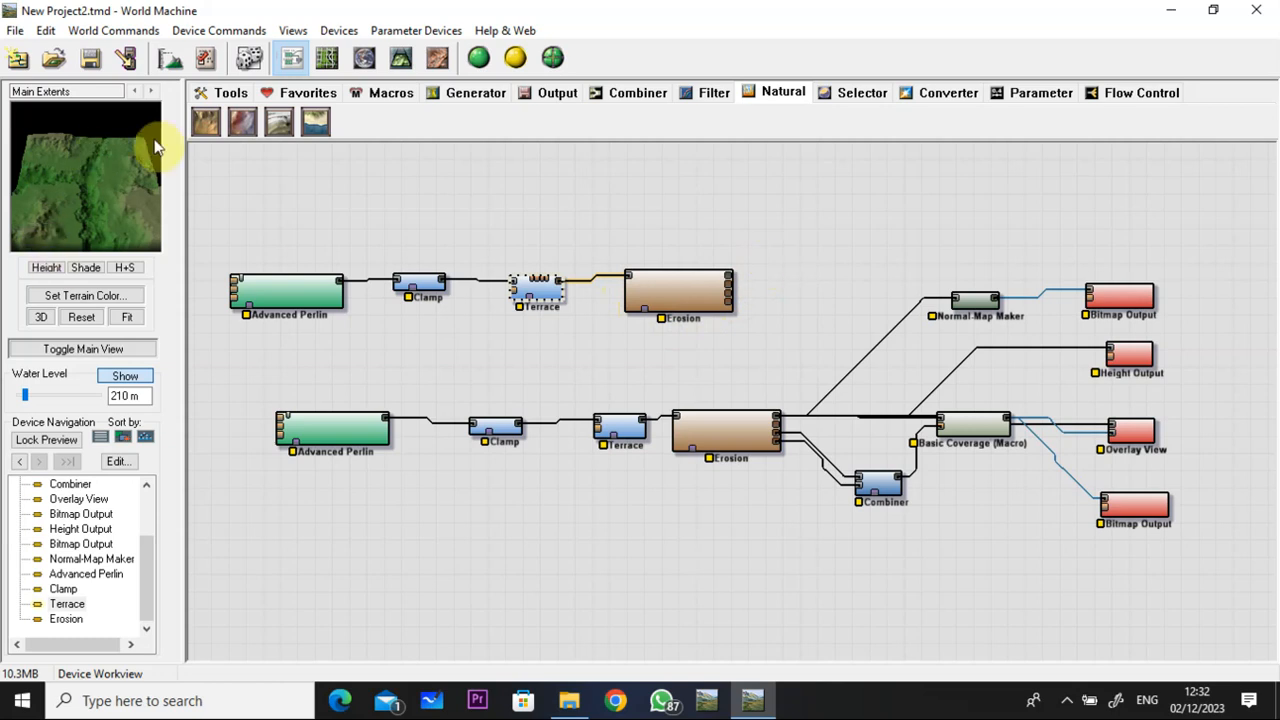
Load the Basic Coverage macro from the Surface Maps library and place it above the existing Normal Map Maker.
{"action": "left_click", "coordinate": [394, 100]}
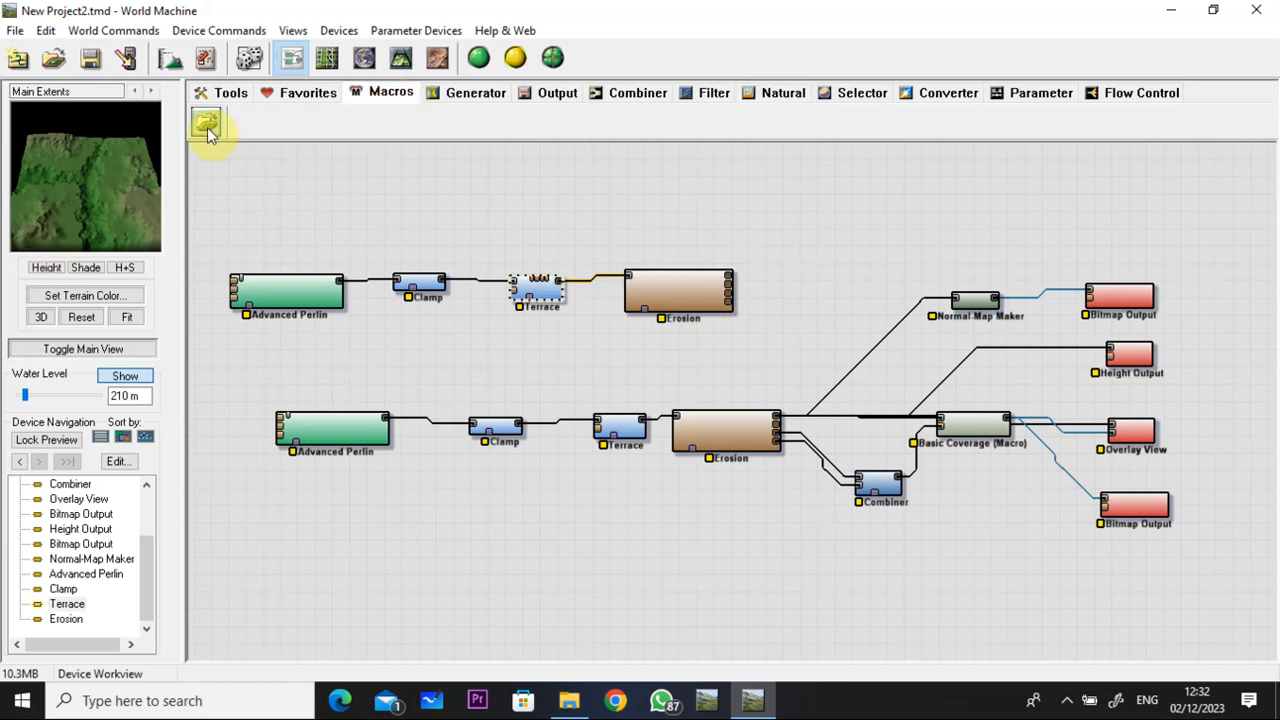
{"action": "left_click", "coordinate": [207, 128]}
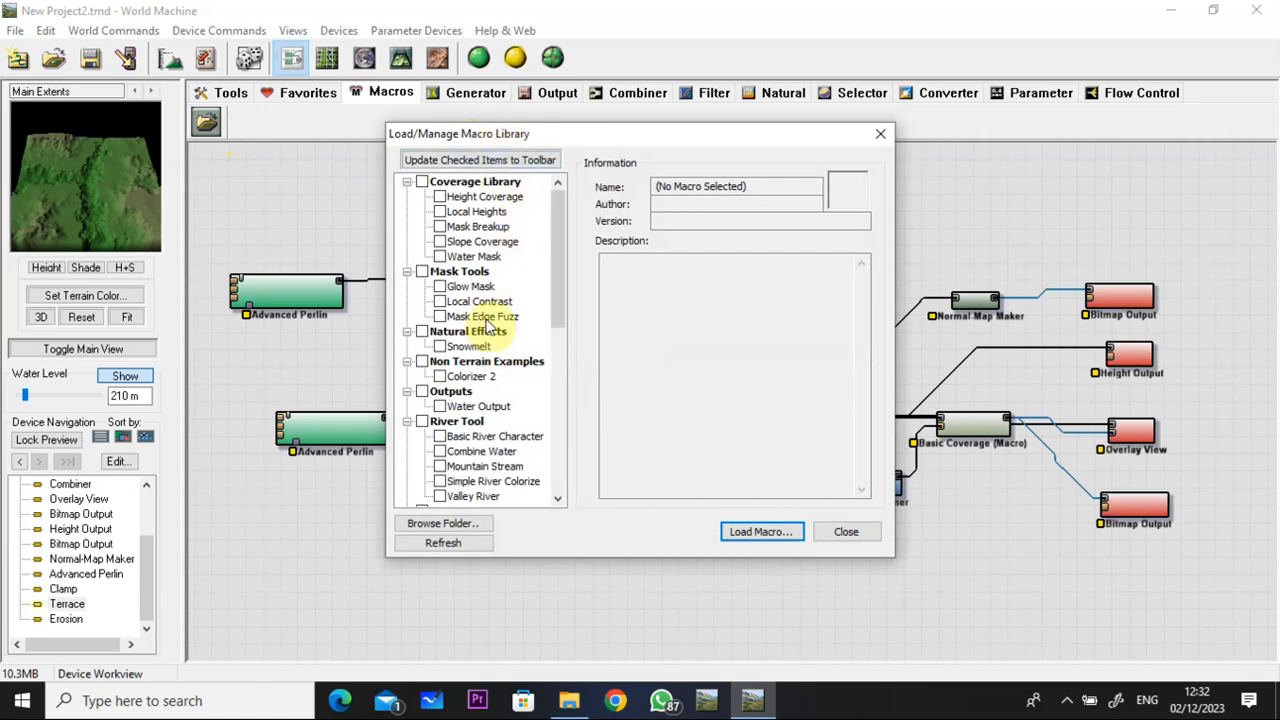
{"action": "scroll", "coordinate": [487, 340], "scroll_direction": "down", "scroll_amount": 1}
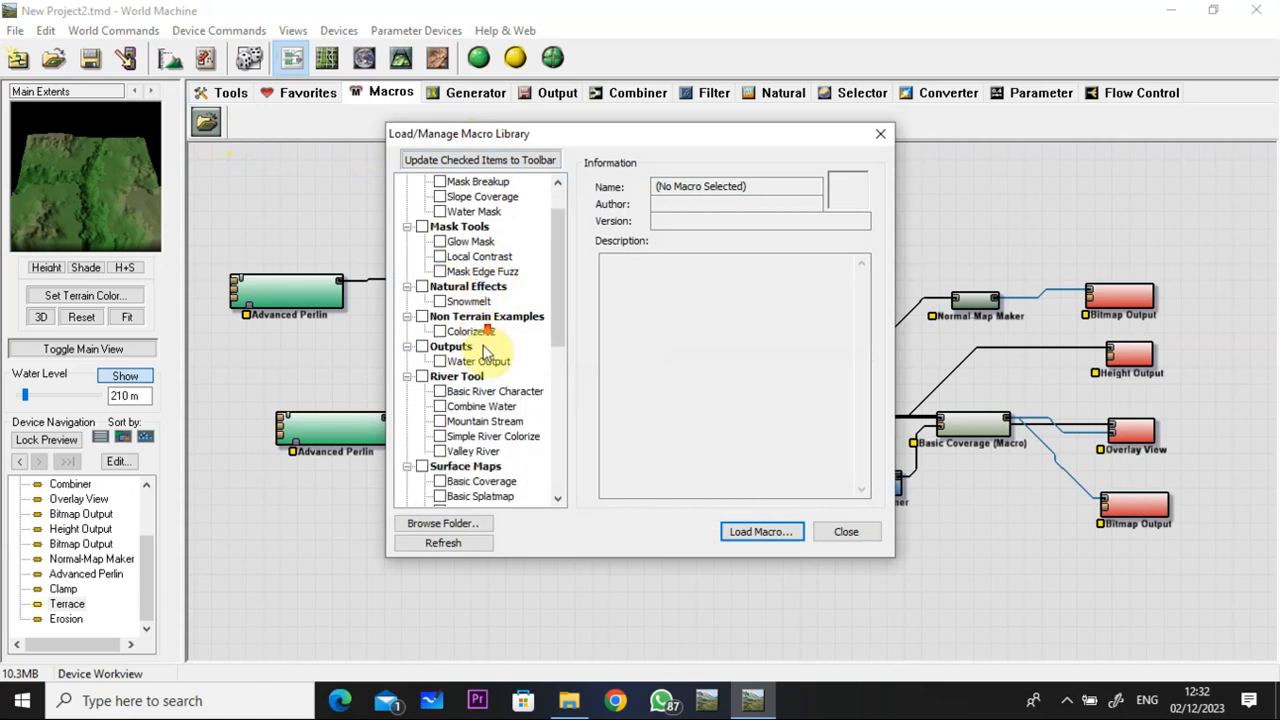
{"action": "scroll", "coordinate": [495, 435], "scroll_direction": "down", "scroll_amount": 1}
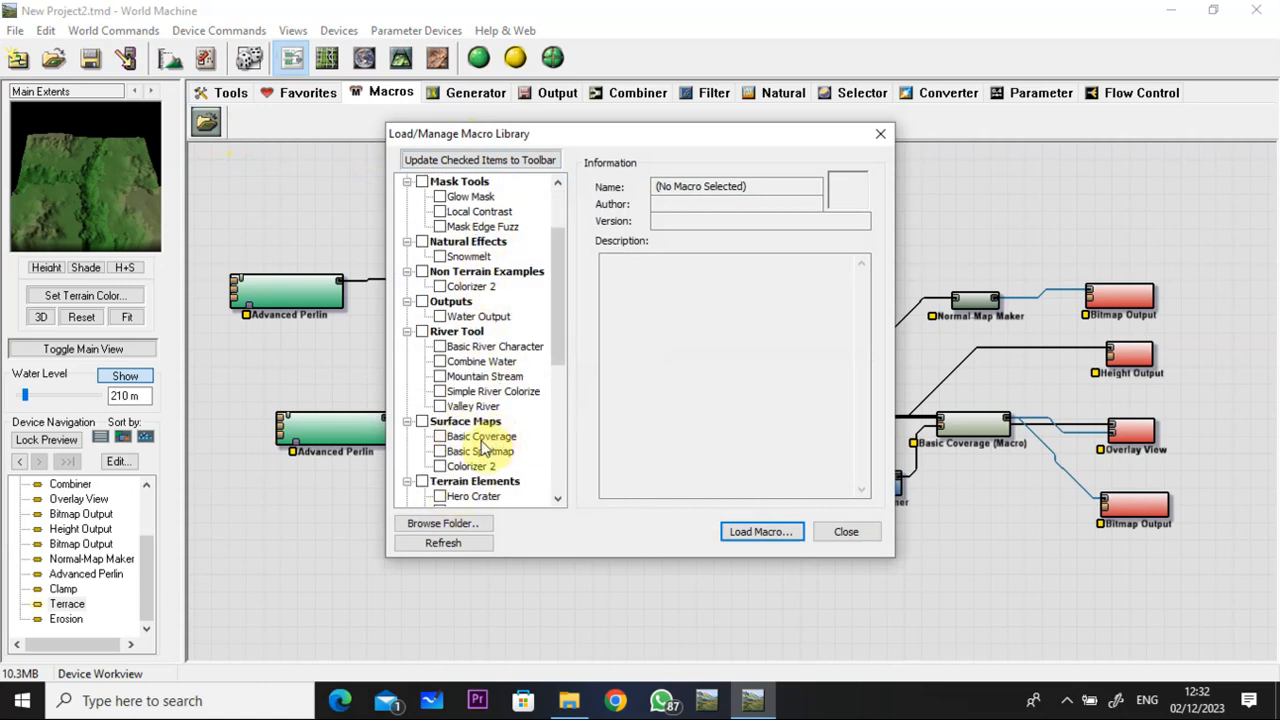
{"action": "left_click", "coordinate": [481, 440]}
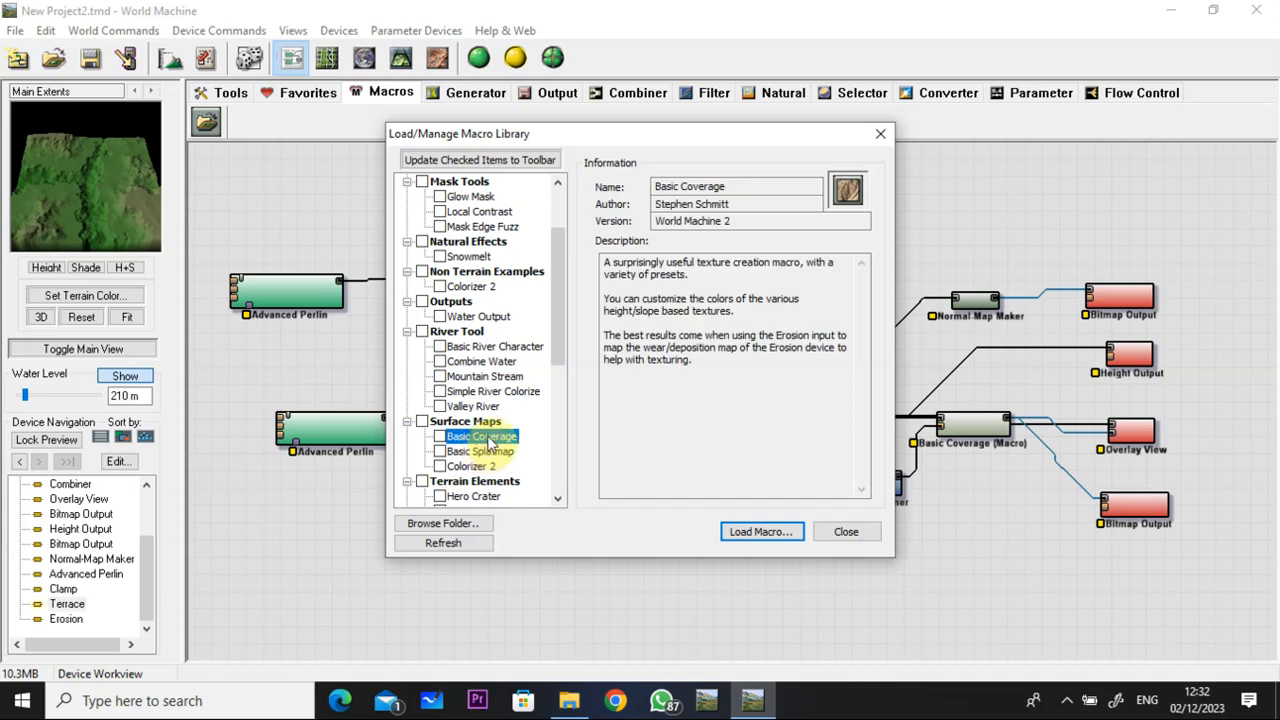
{"action": "left_click", "coordinate": [752, 531]}
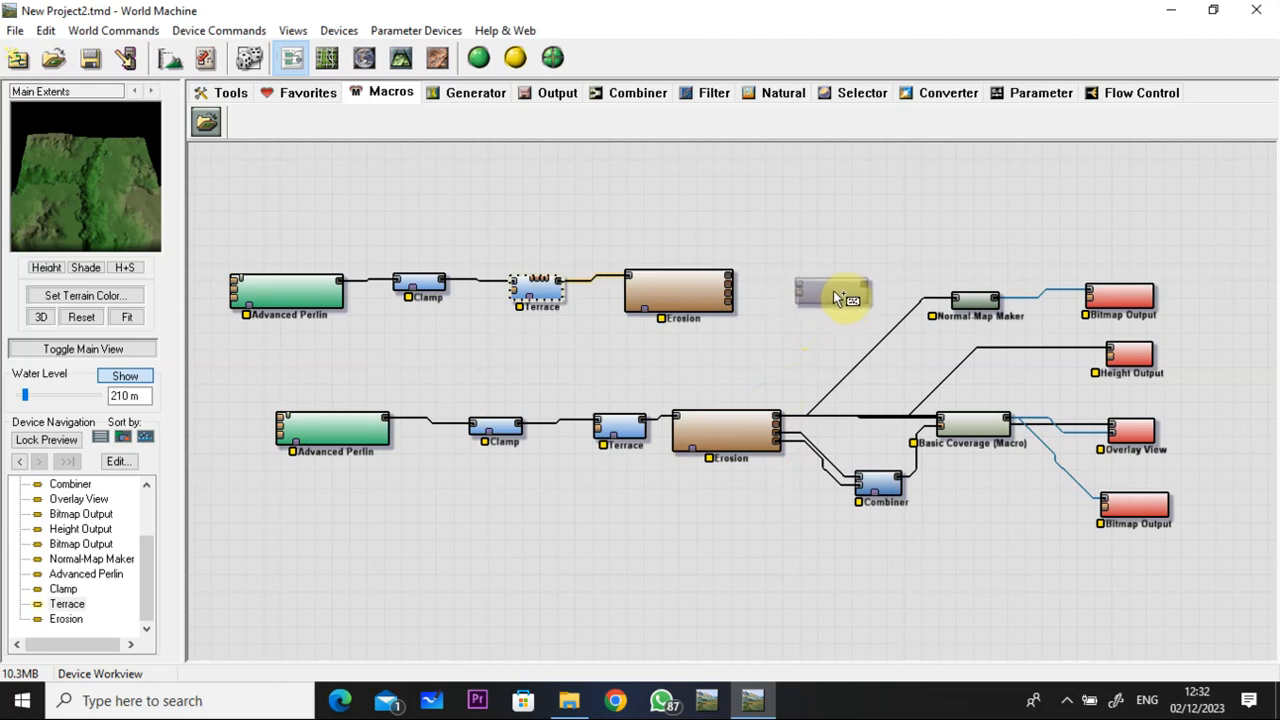
{"action": "left_click", "coordinate": [903, 237]}
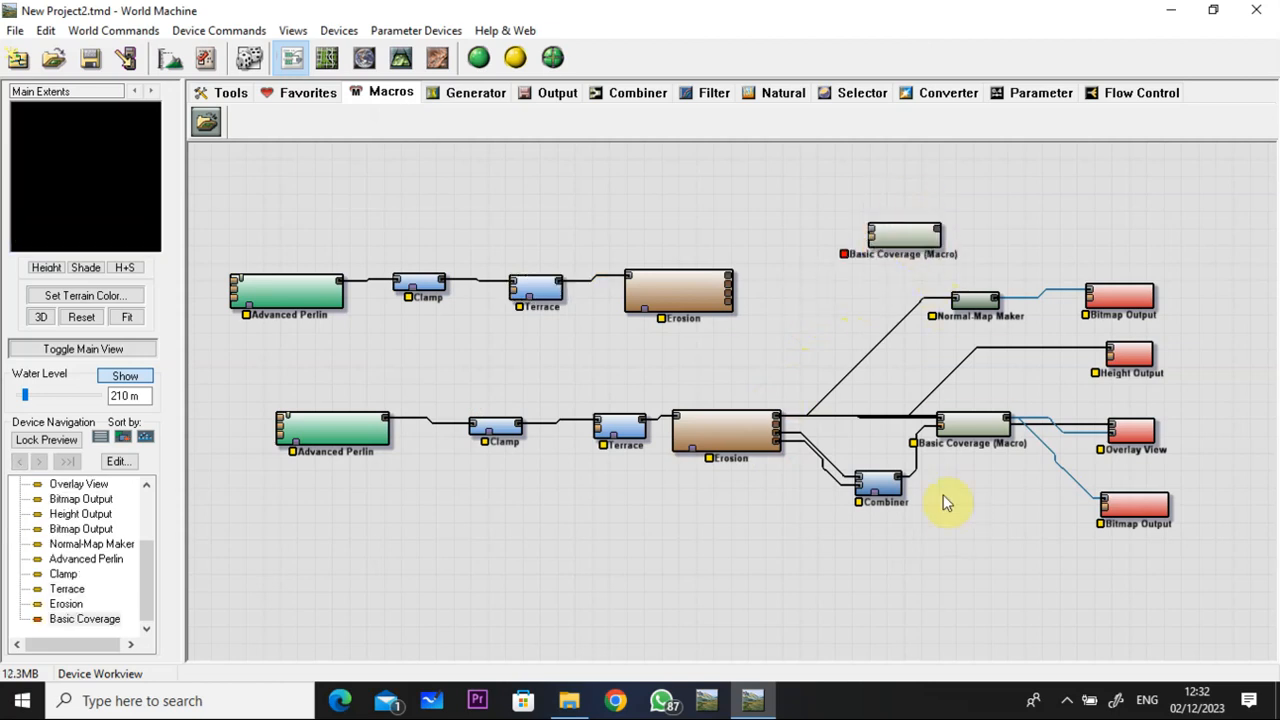
{"action": "left_click", "coordinate": [903, 437]}
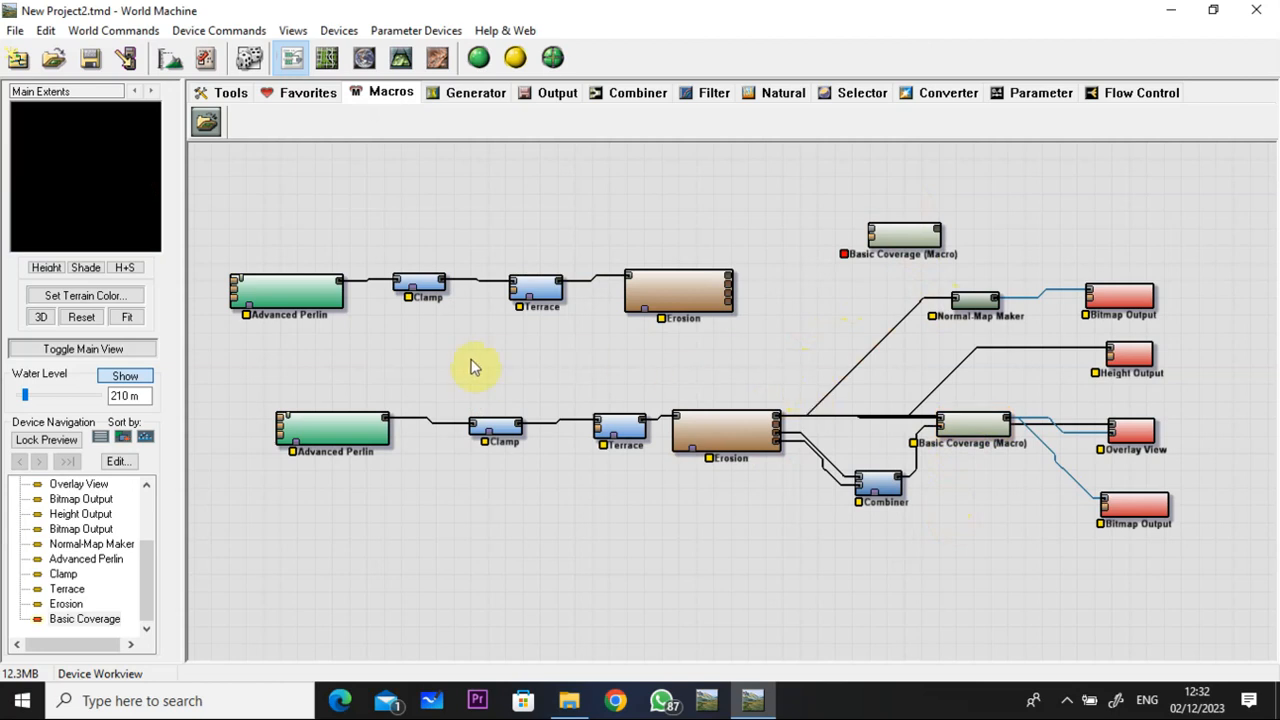
Add a Combiner device between the new Erosion device and the existing Normal Map Maker.
{"action": "left_click", "coordinate": [632, 95]}
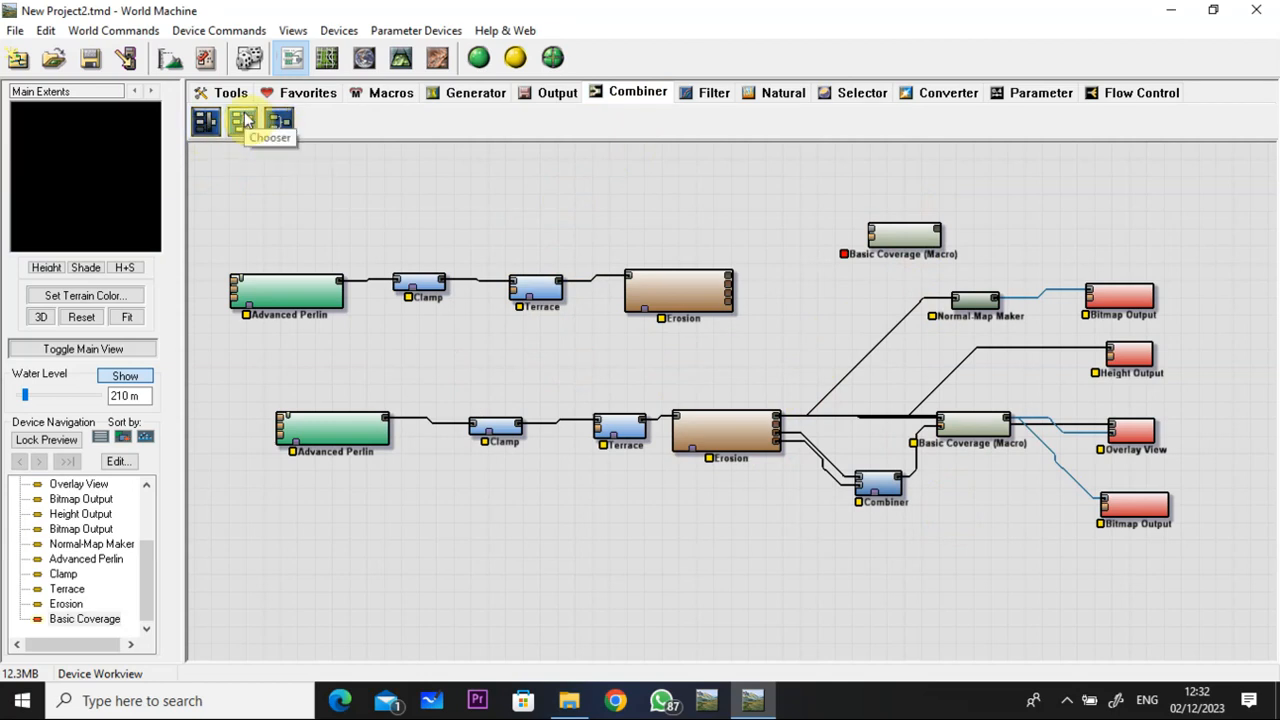
{"action": "left_click_drag", "start_coordinate": [279, 122], "coordinate": [829, 337]}
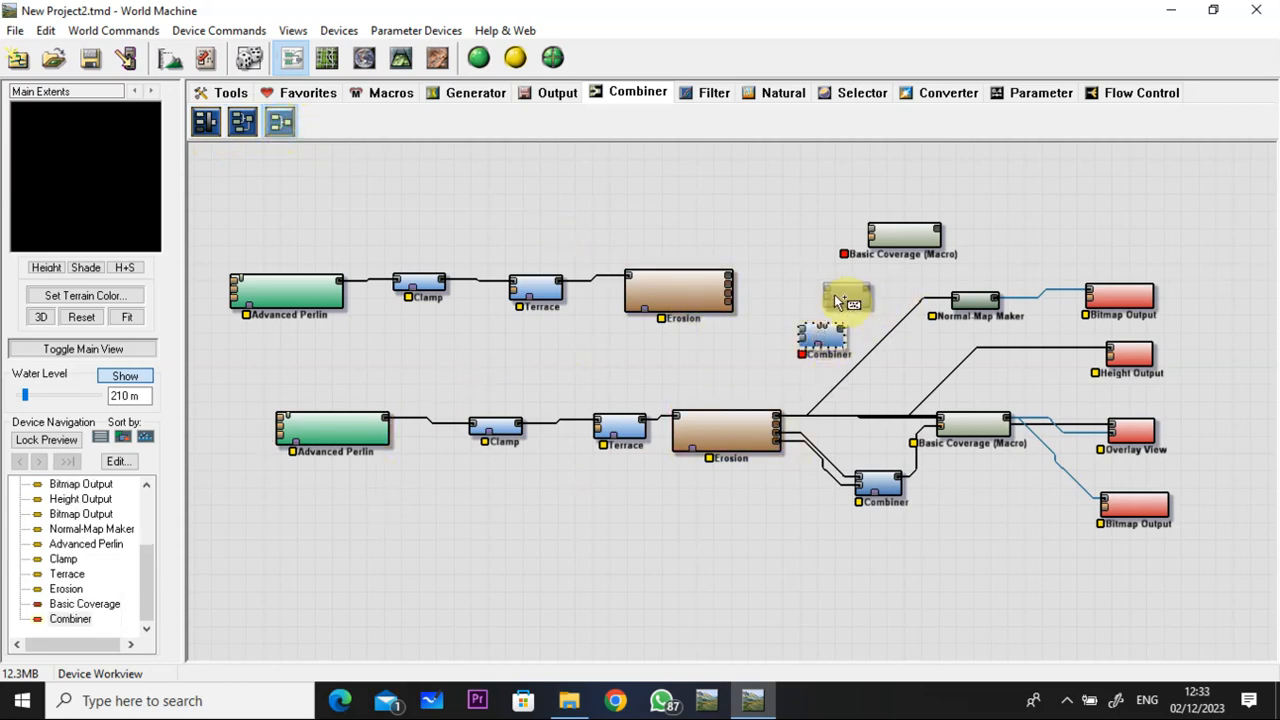
Connect the new Erosion's flow map output and the output below it to the new Combiner, and its primary output to the new Basic Coverage.
{"action": "right_click", "coordinate": [817, 295]}
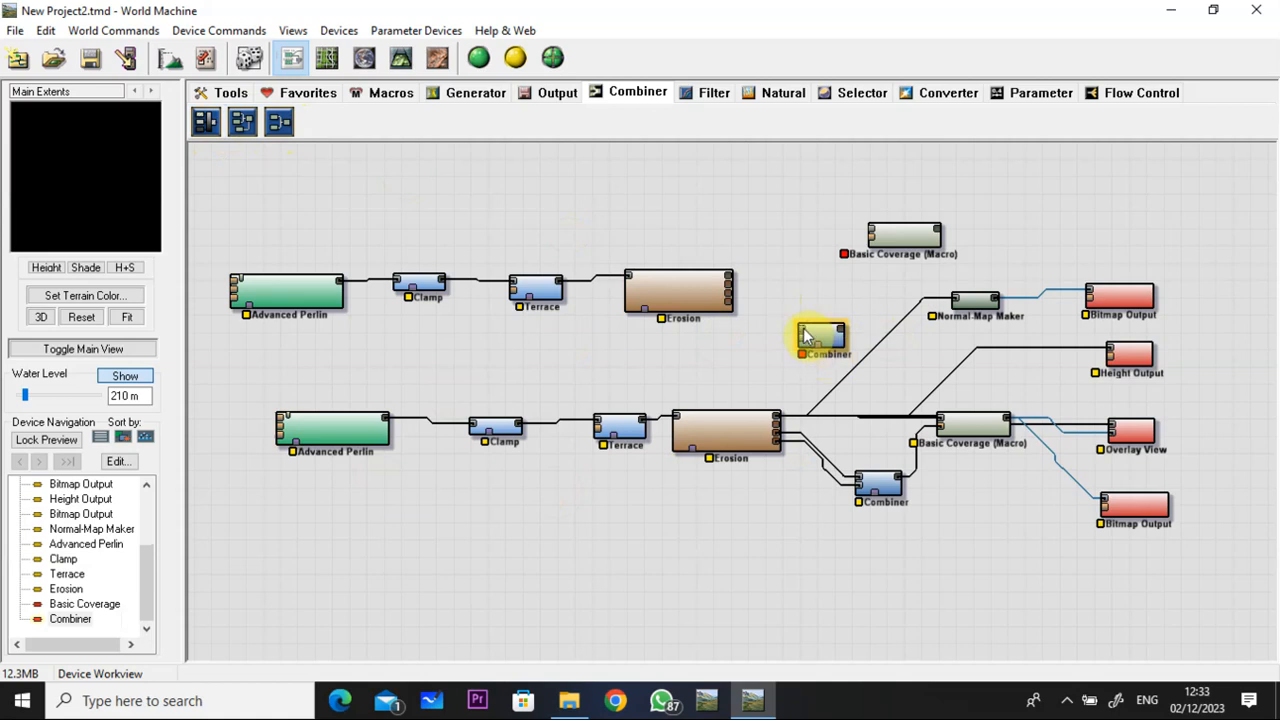
{"action": "left_click_drag", "start_coordinate": [730, 299], "coordinate": [803, 352]}
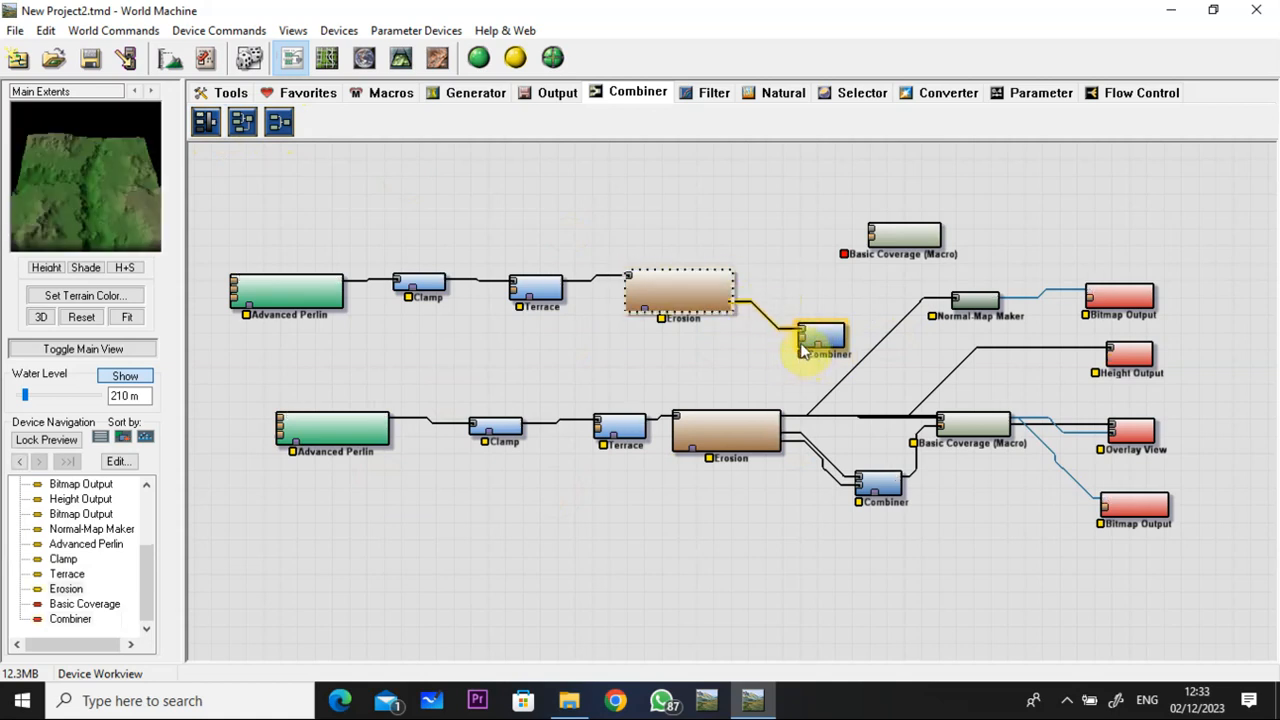
{"action": "left_click", "coordinate": [727, 294]}
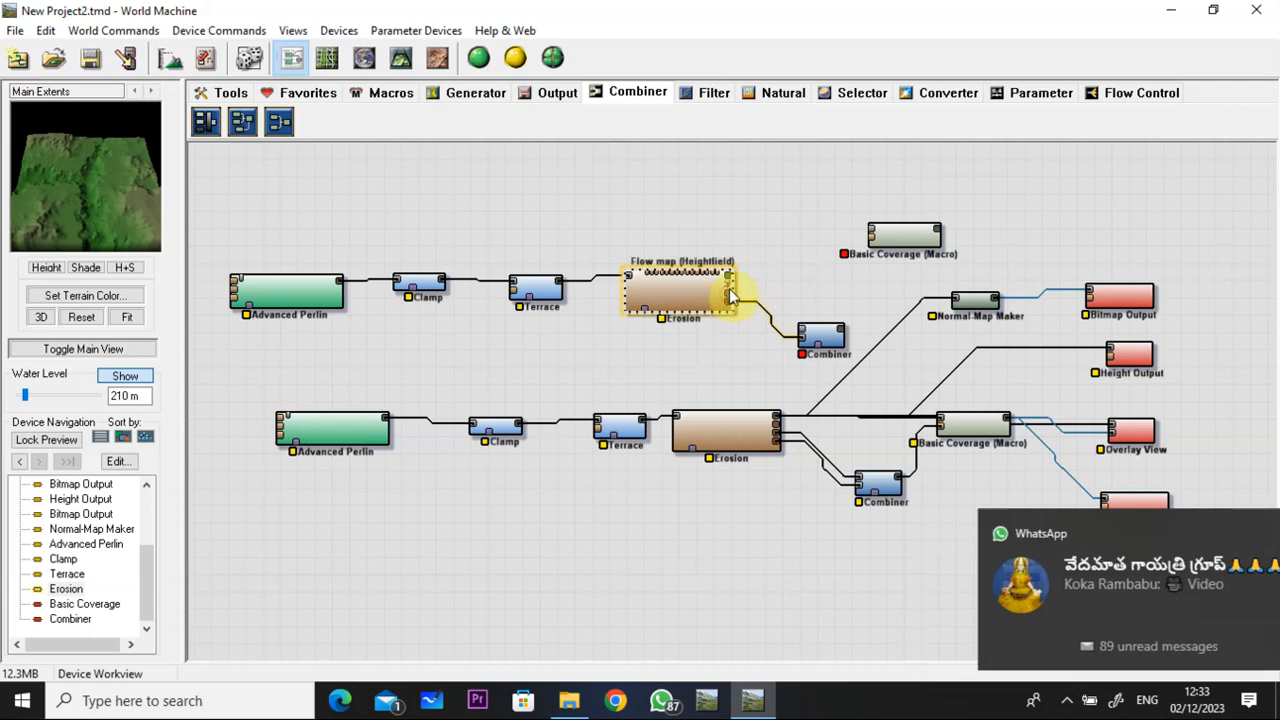
{"action": "left_click_drag", "start_coordinate": [728, 292], "coordinate": [803, 340]}
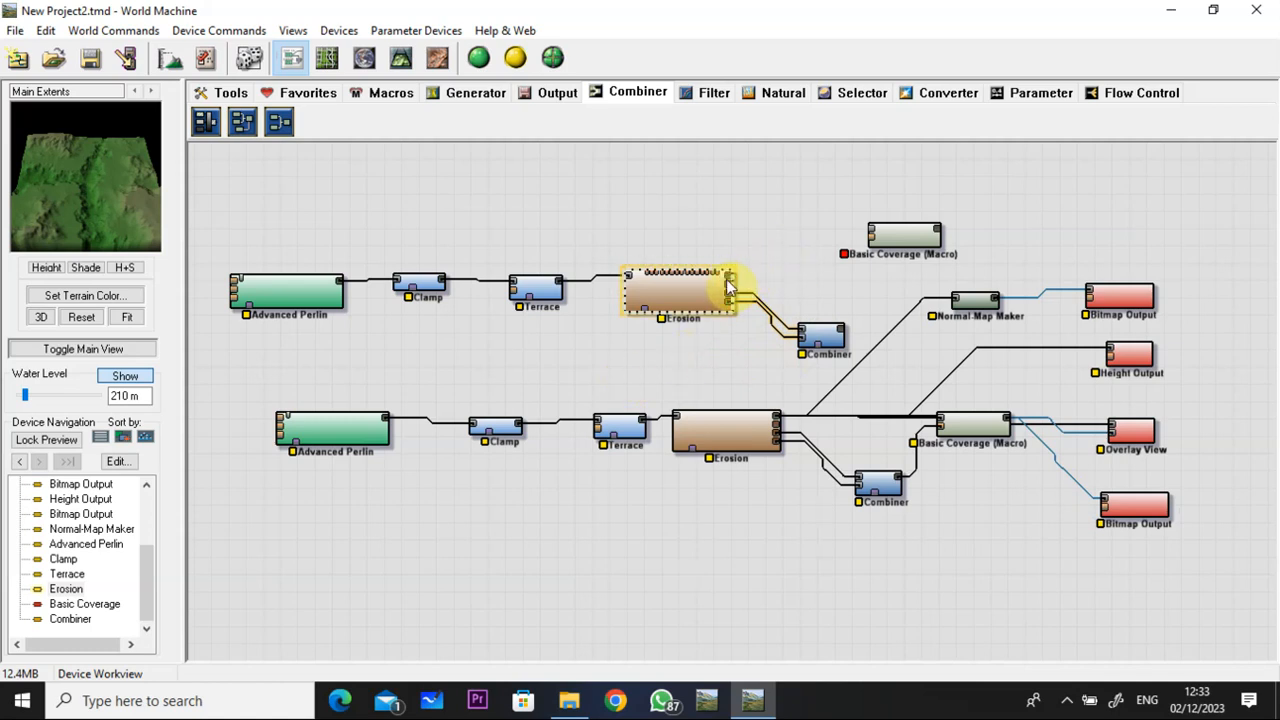
{"action": "left_click_drag", "start_coordinate": [729, 287], "coordinate": [877, 233]}
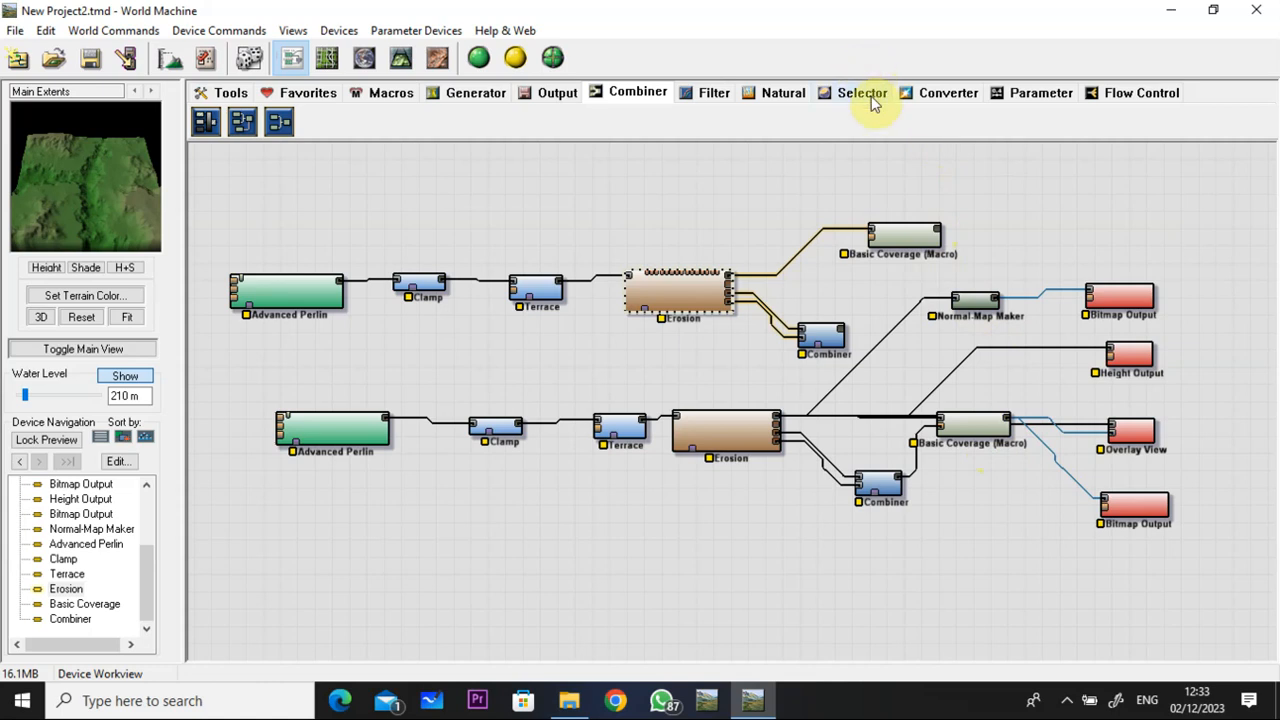
Add a Normal-Map Maker device above the new Basic Coverage macro.
{"action": "left_click", "coordinate": [950, 95]}
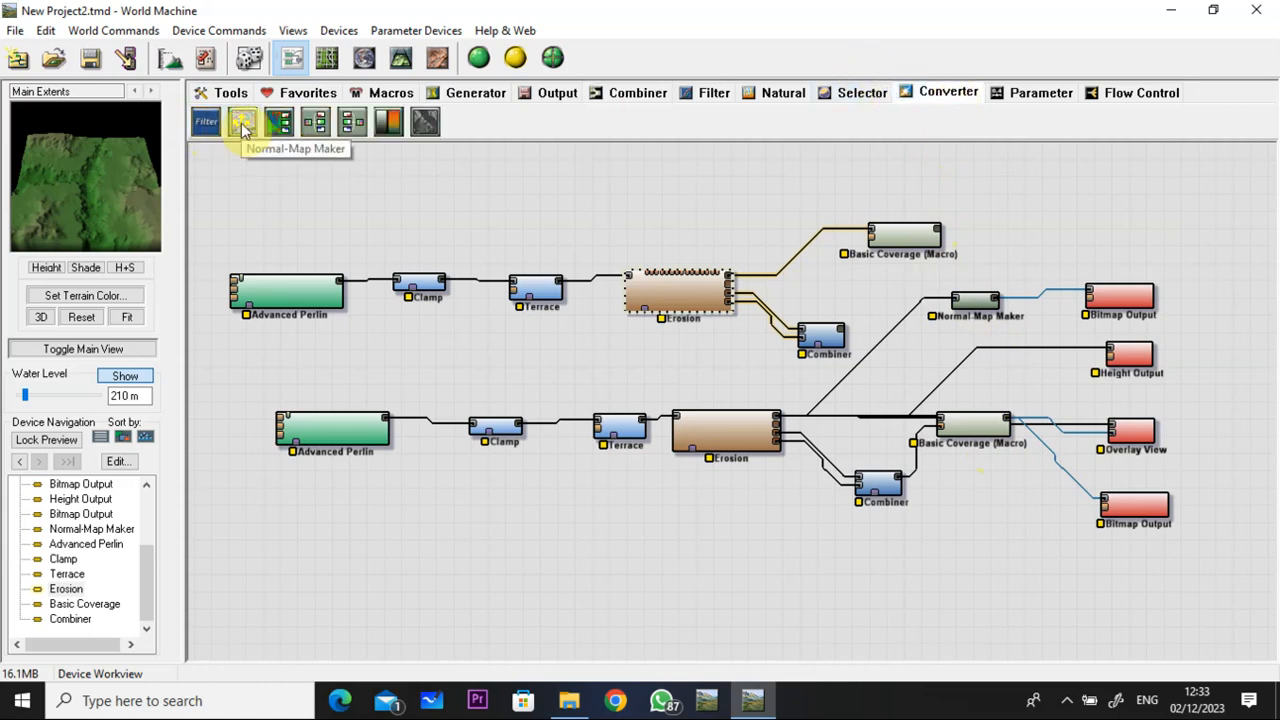
{"action": "left_click", "coordinate": [243, 124]}
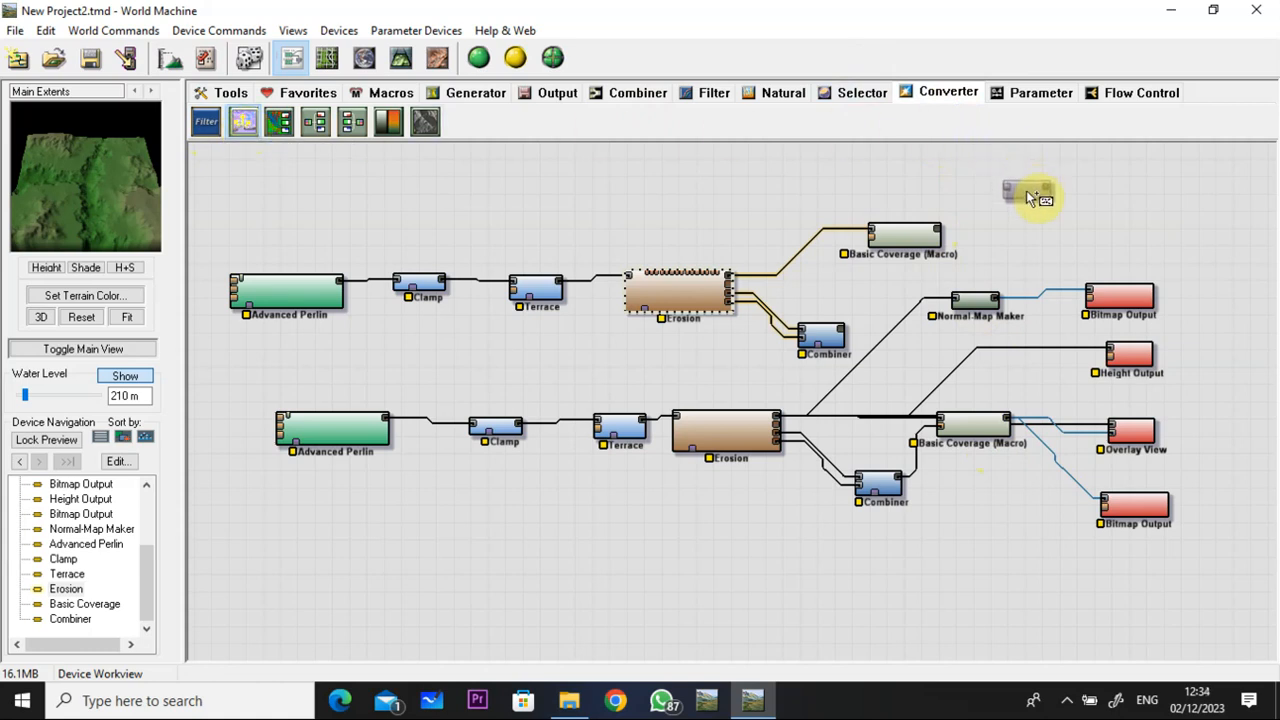
{"action": "left_click", "coordinate": [1020, 186]}
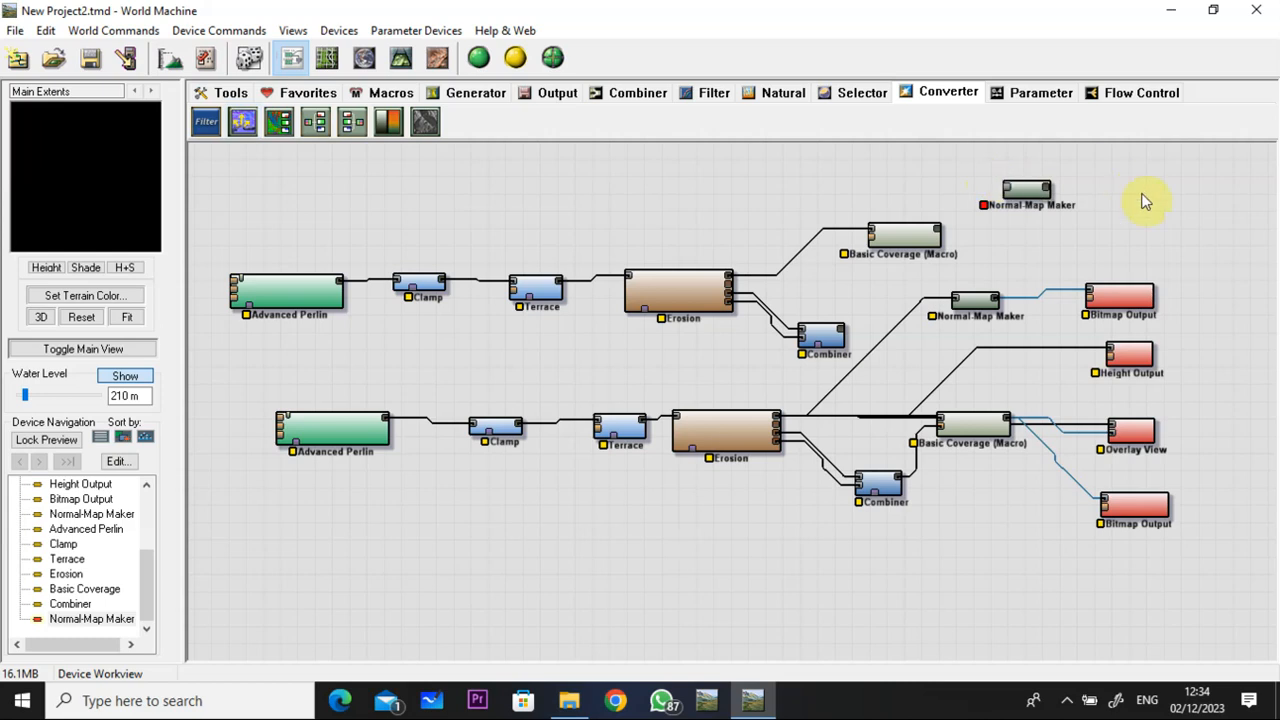
Connect the new Normal-Map Maker's input to the new Erosion's primary output and route the wire clear of the Basic Coverage macro.
{"action": "left_click", "coordinate": [980, 316]}
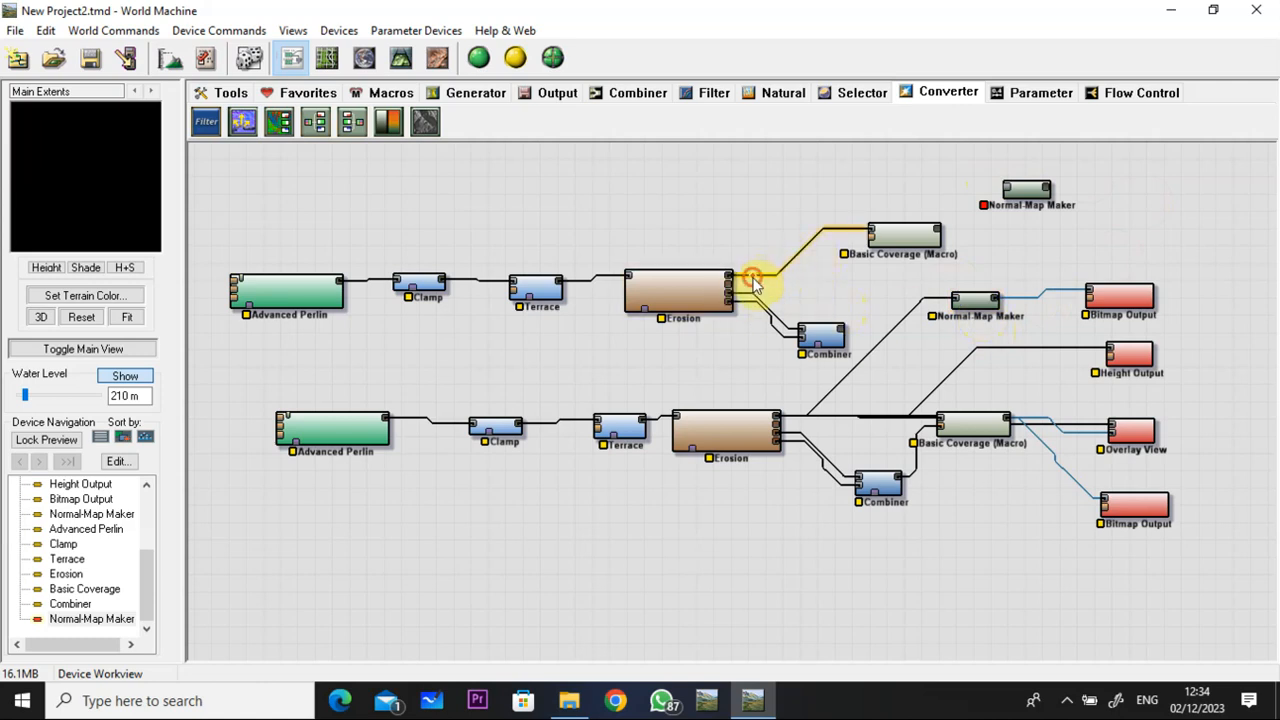
{"action": "left_click", "coordinate": [1010, 190]}
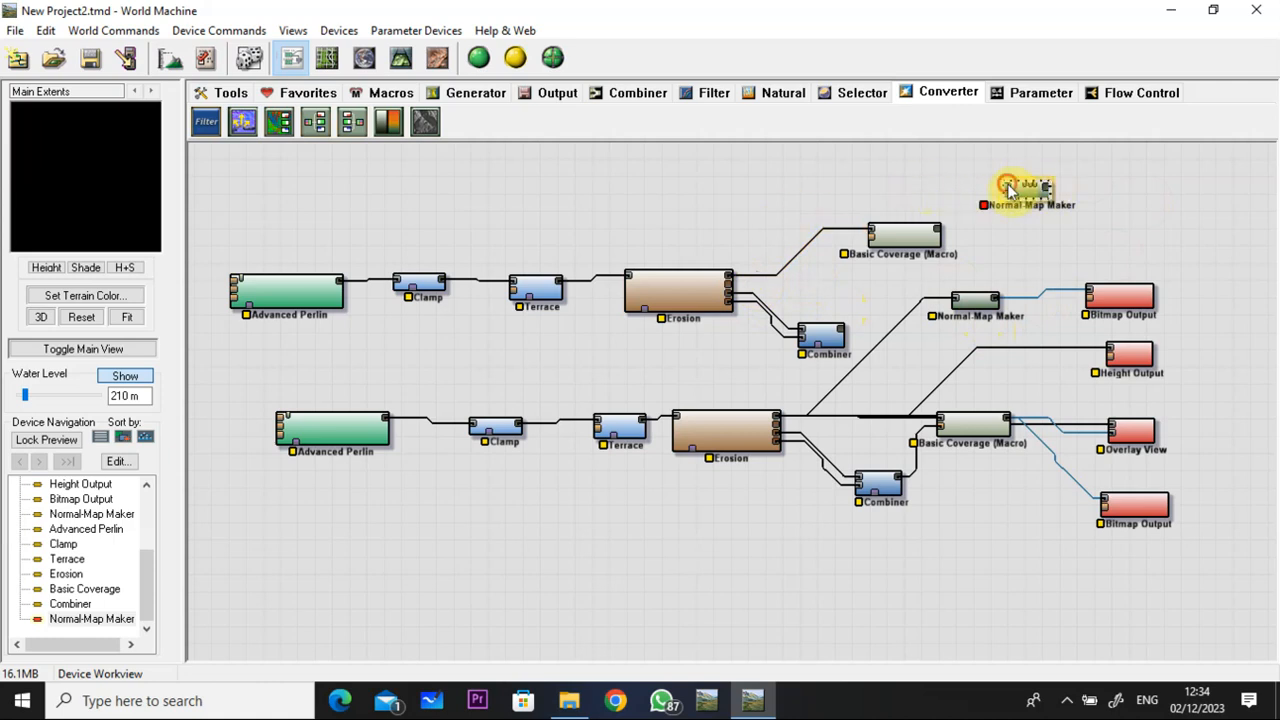
{"action": "left_click_drag", "start_coordinate": [1012, 192], "coordinate": [846, 234]}
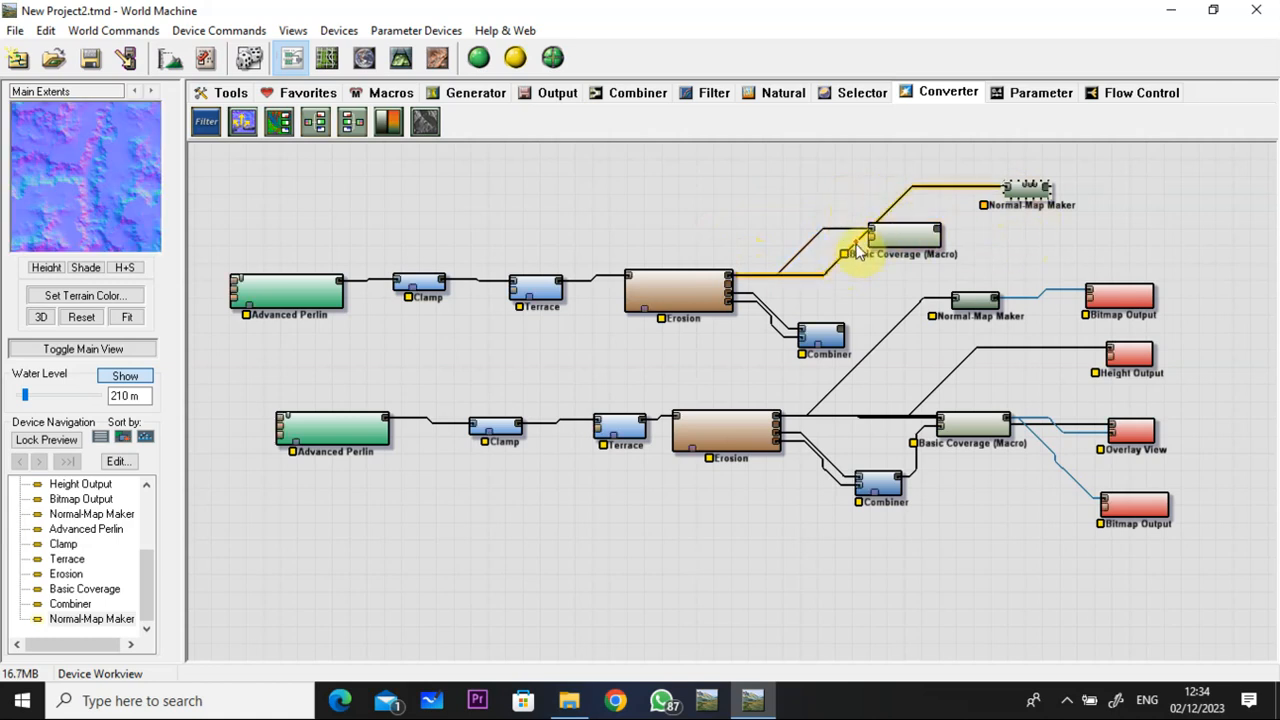
{"action": "left_click_drag", "start_coordinate": [856, 248], "coordinate": [845, 187]}
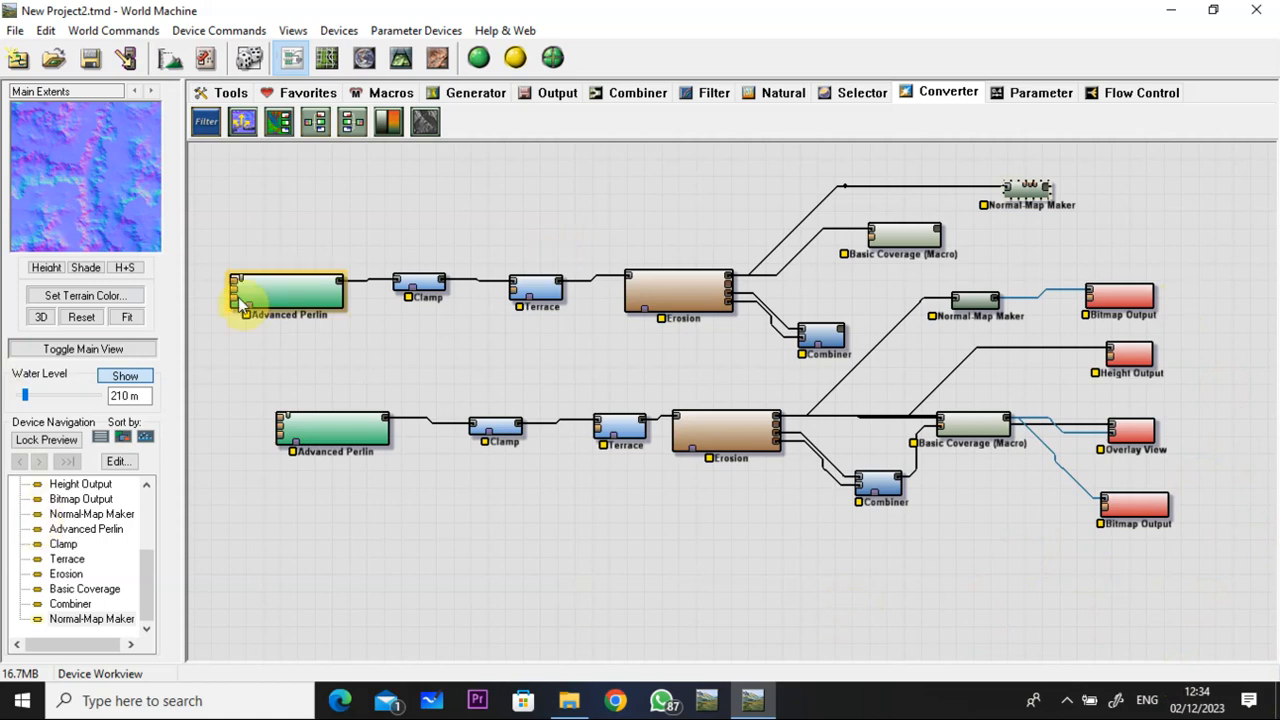
Add a Bitmap Output device beside the new Normal-Map Maker and connect the Normal-Map Maker's output to its input.
{"action": "left_click", "coordinate": [556, 91]}
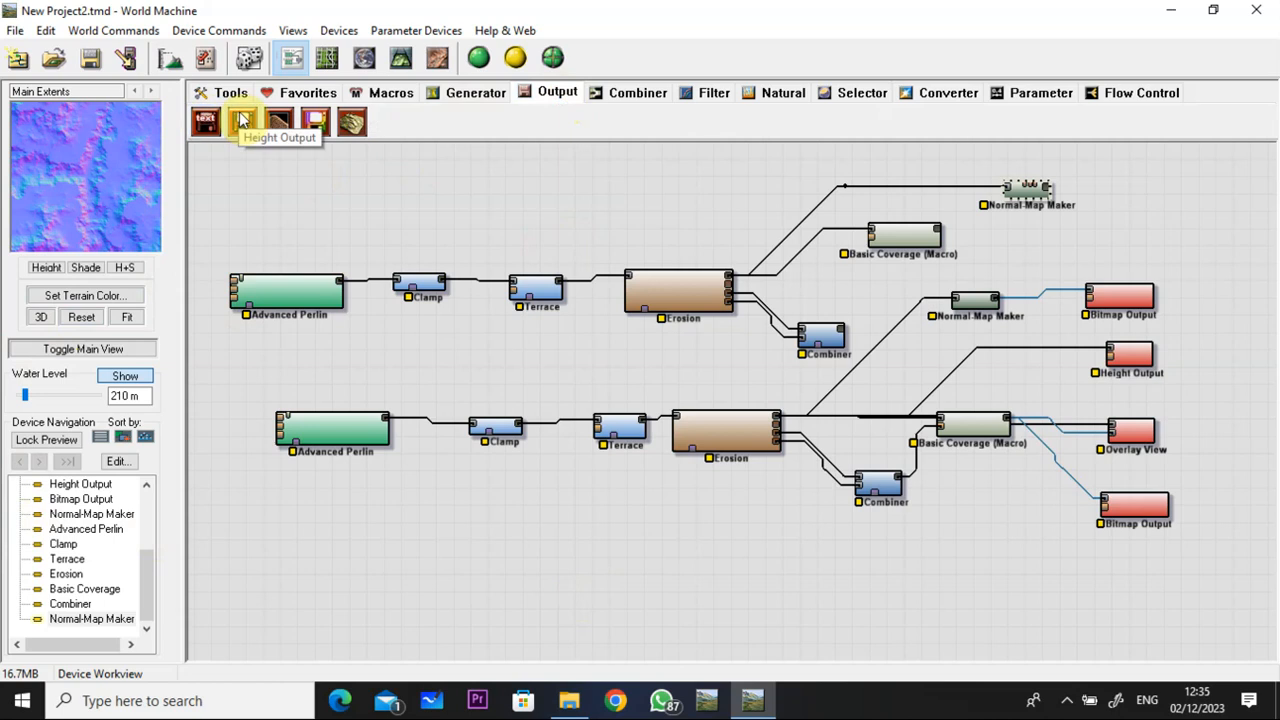
{"action": "left_click", "coordinate": [314, 122]}
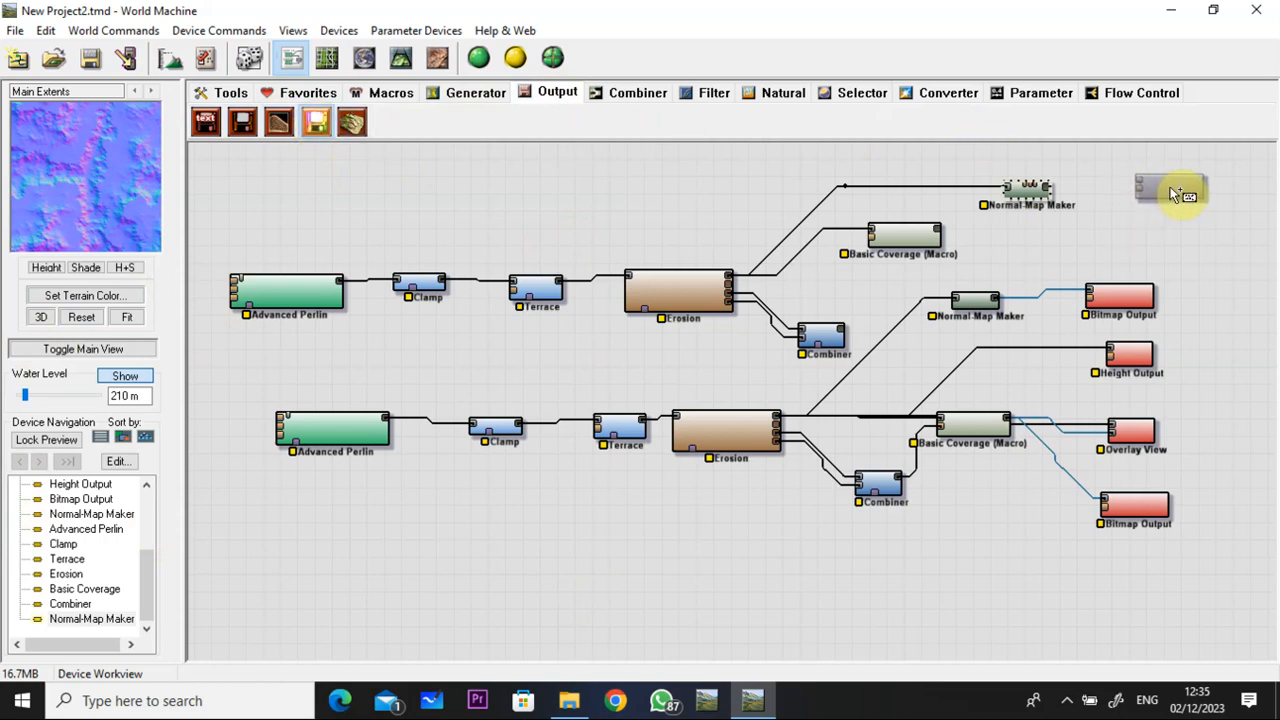
{"action": "left_click", "coordinate": [1174, 194]}
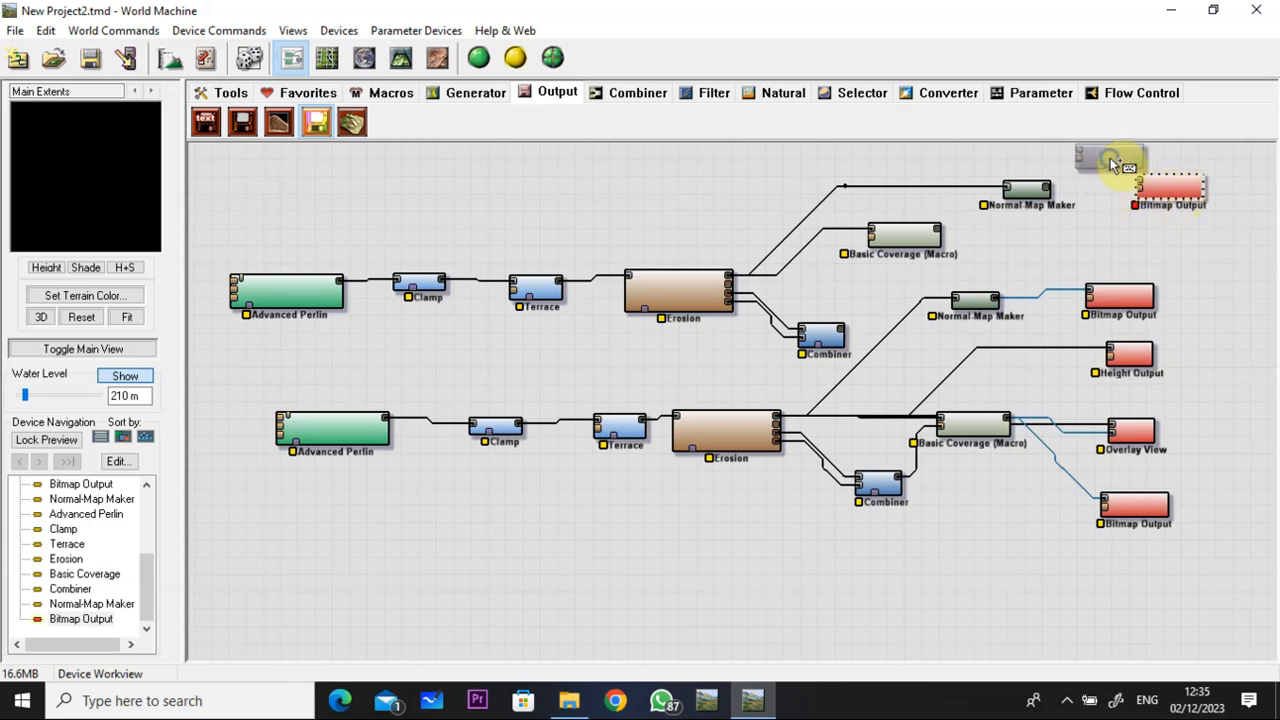
{"action": "left_click", "coordinate": [1045, 190]}
{"action": "left_click_drag", "start_coordinate": [1047, 192], "coordinate": [1140, 185]}
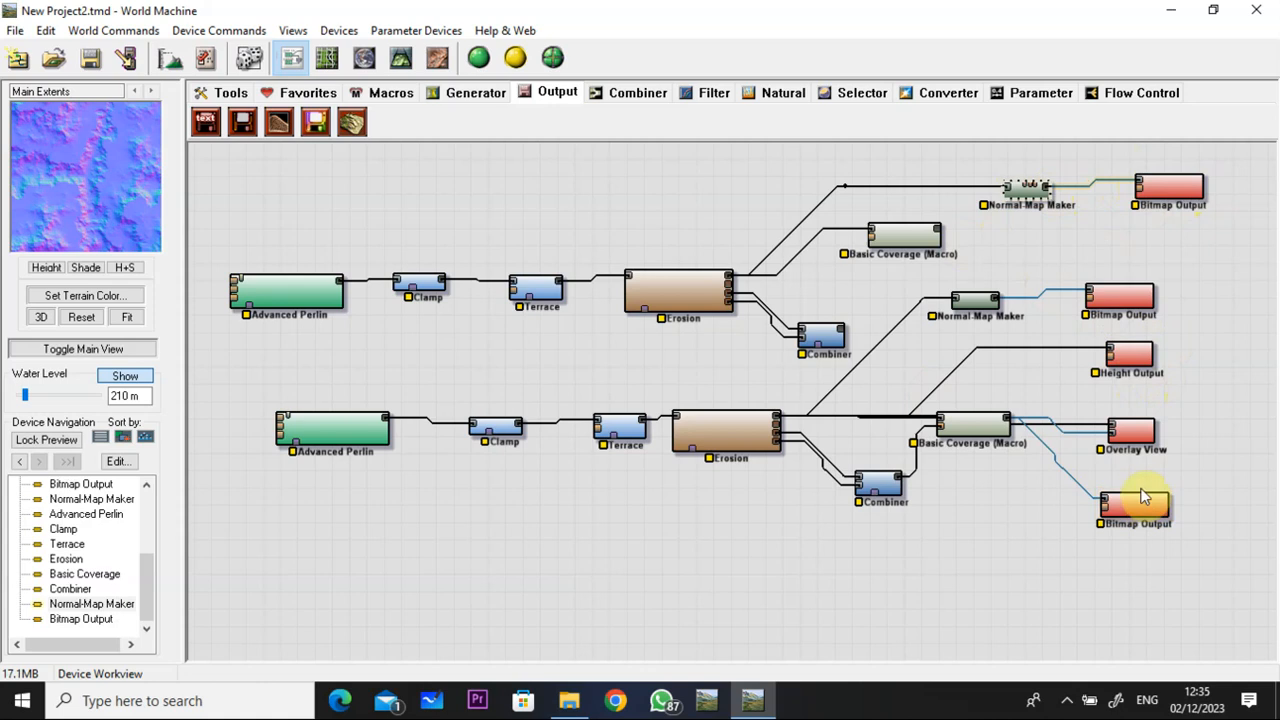
Add a Height Output device below the new Bitmap Output.
{"action": "left_click", "coordinate": [242, 122]}
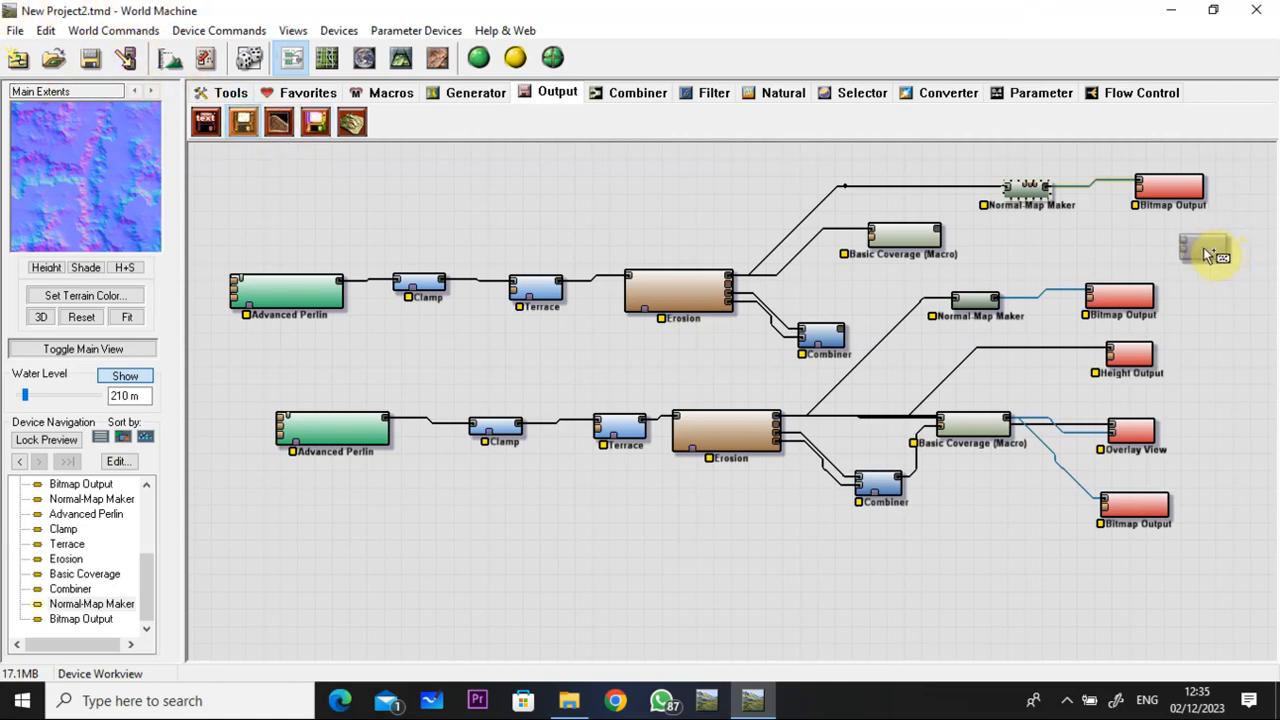
{"action": "left_click", "coordinate": [1195, 255]}
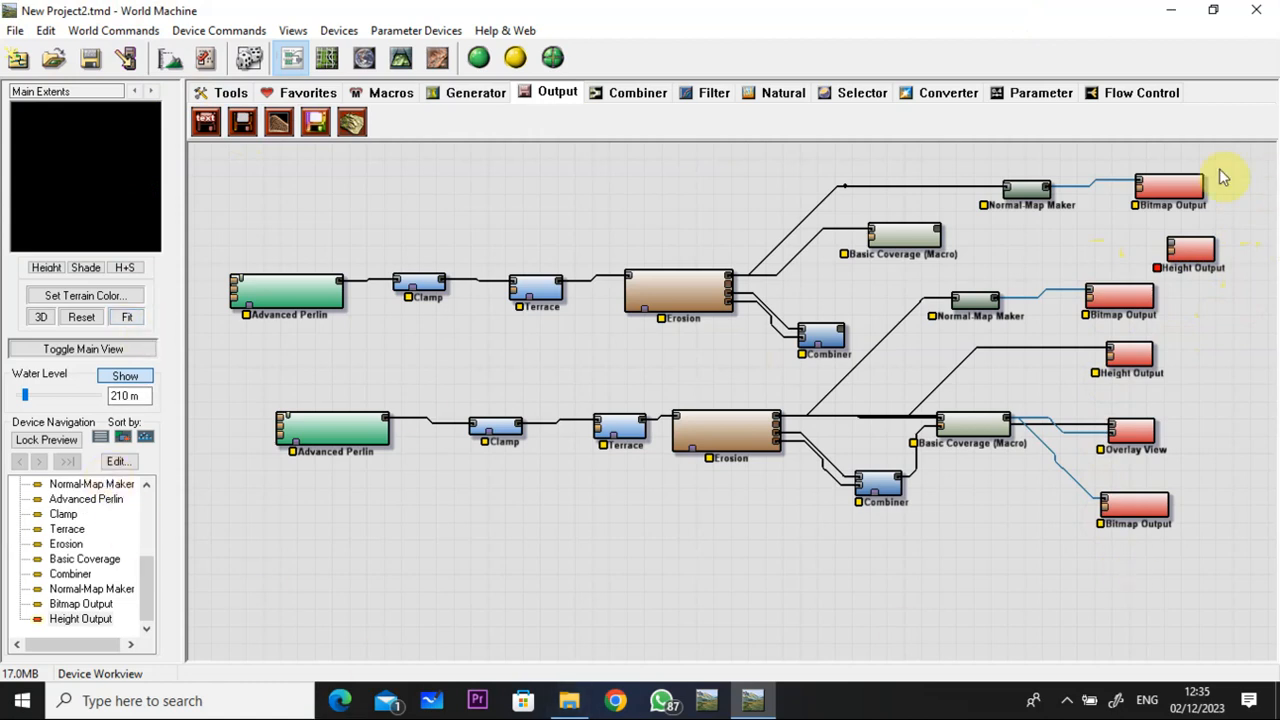
Delete the upper network's Bitmap Output and Normal-Map Maker devices.
{"action": "left_click", "coordinate": [1175, 188]}
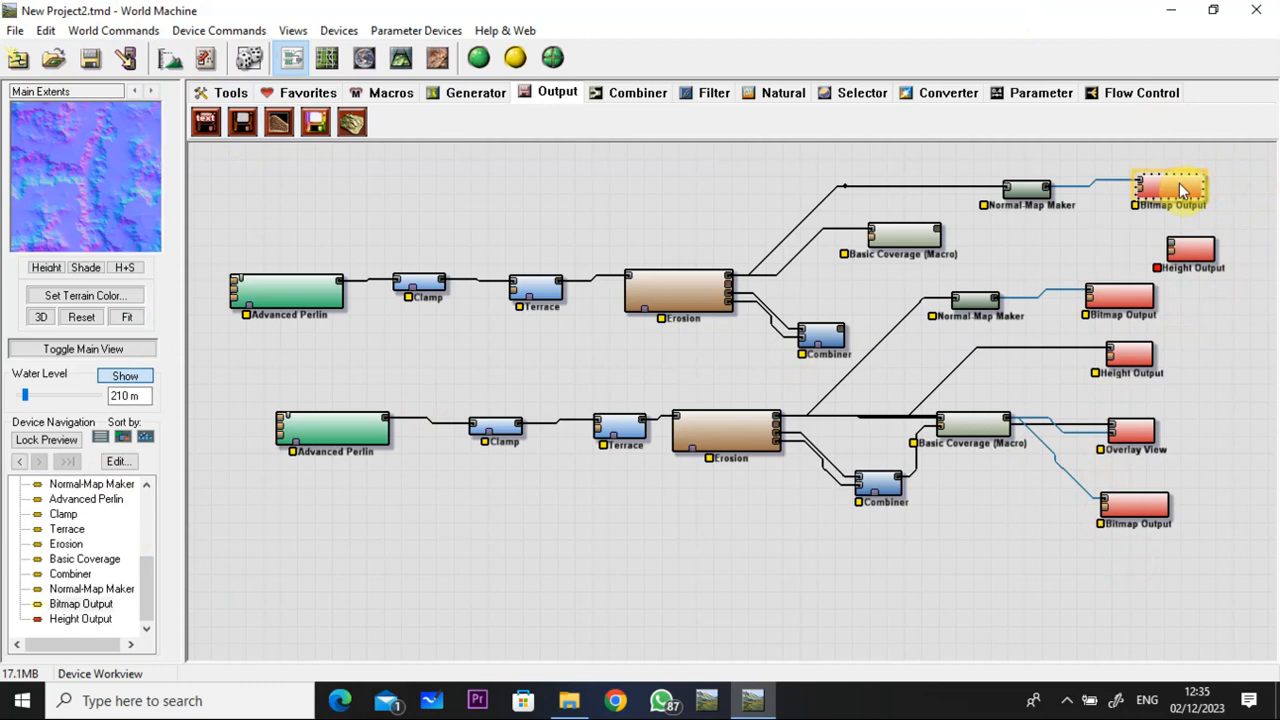
{"action": "key", "text": "Delete"}
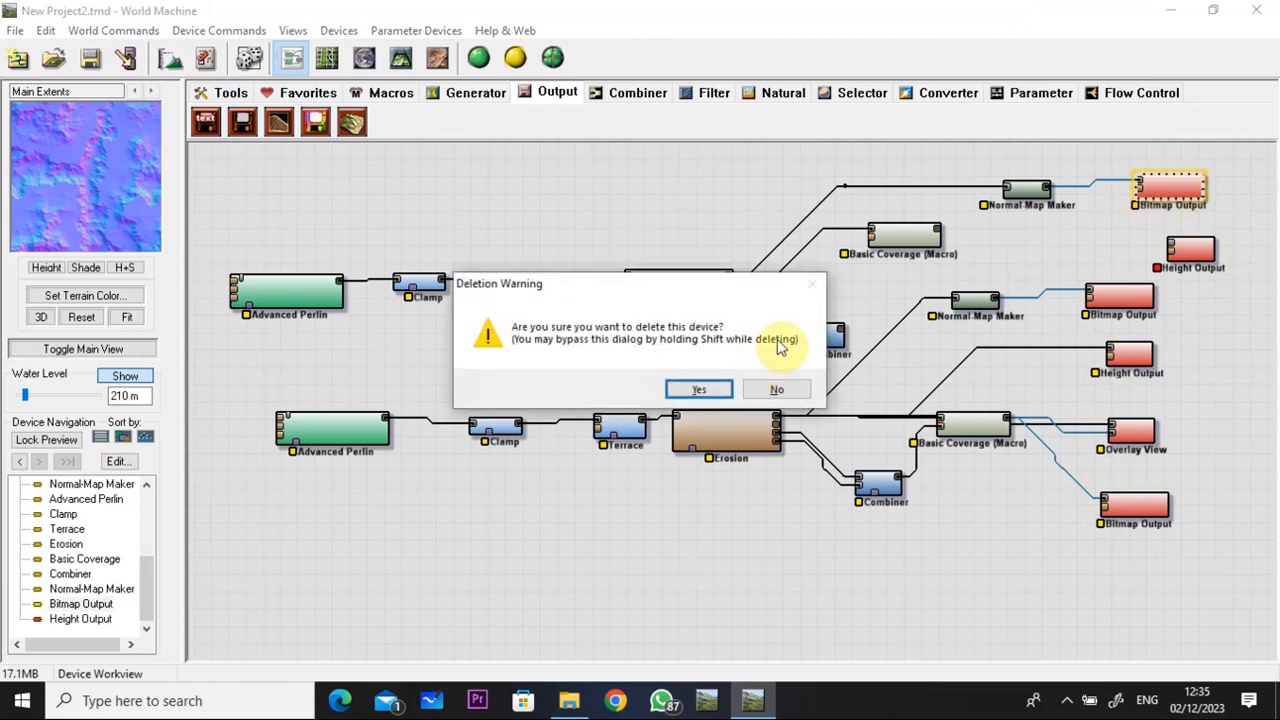
{"action": "left_click", "coordinate": [690, 391]}
{"action": "left_click", "coordinate": [1028, 190]}
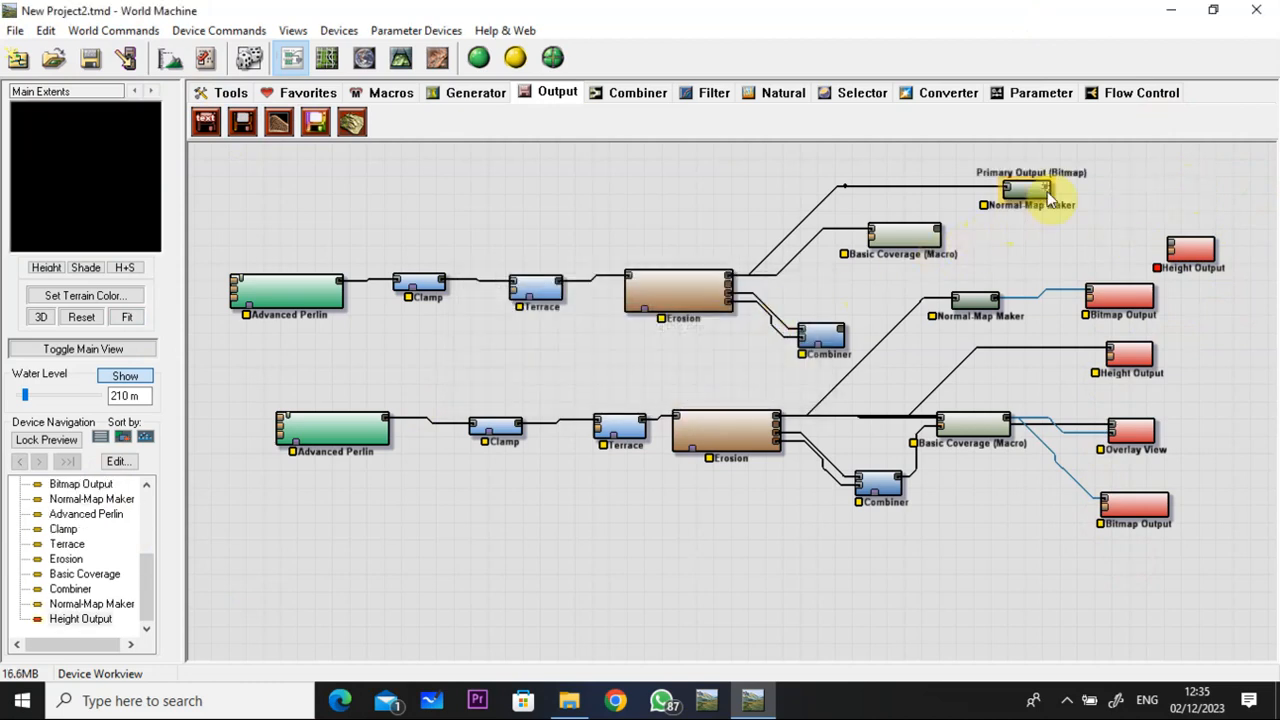
{"action": "key", "text": "Delete"}
{"action": "left_click", "coordinate": [697, 390]}
Delete the upper network's Basic Coverage macro and Combiner device.
{"action": "left_click", "coordinate": [905, 236]}
{"action": "key", "text": "Delete"}
{"action": "left_click", "coordinate": [682, 392]}
{"action": "left_click", "coordinate": [830, 356]}
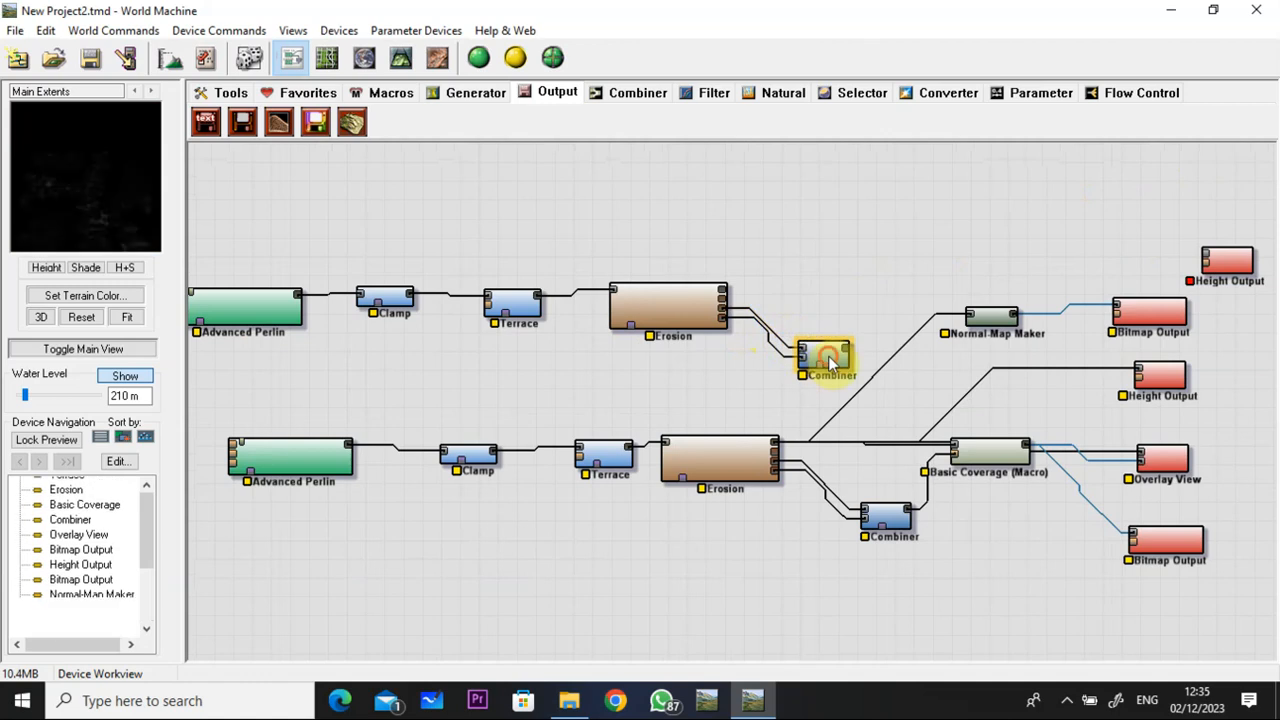
{"action": "key", "text": "Delete"}
{"action": "left_click", "coordinate": [698, 389]}
Delete the upper network's Erosion and Terrace devices.
{"action": "left_click", "coordinate": [700, 316]}
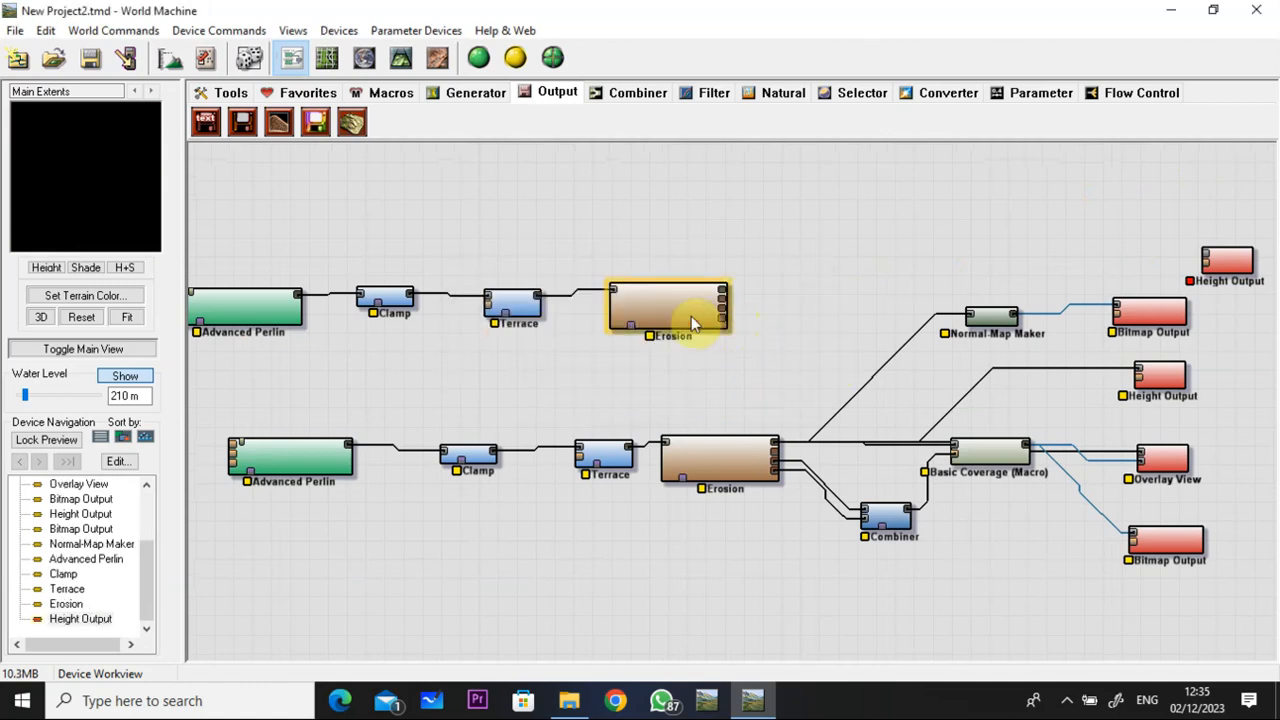
{"action": "key", "text": "Delete"}
{"action": "left_click", "coordinate": [698, 389]}
{"action": "left_click", "coordinate": [515, 307]}
{"action": "key", "text": "Delete"}
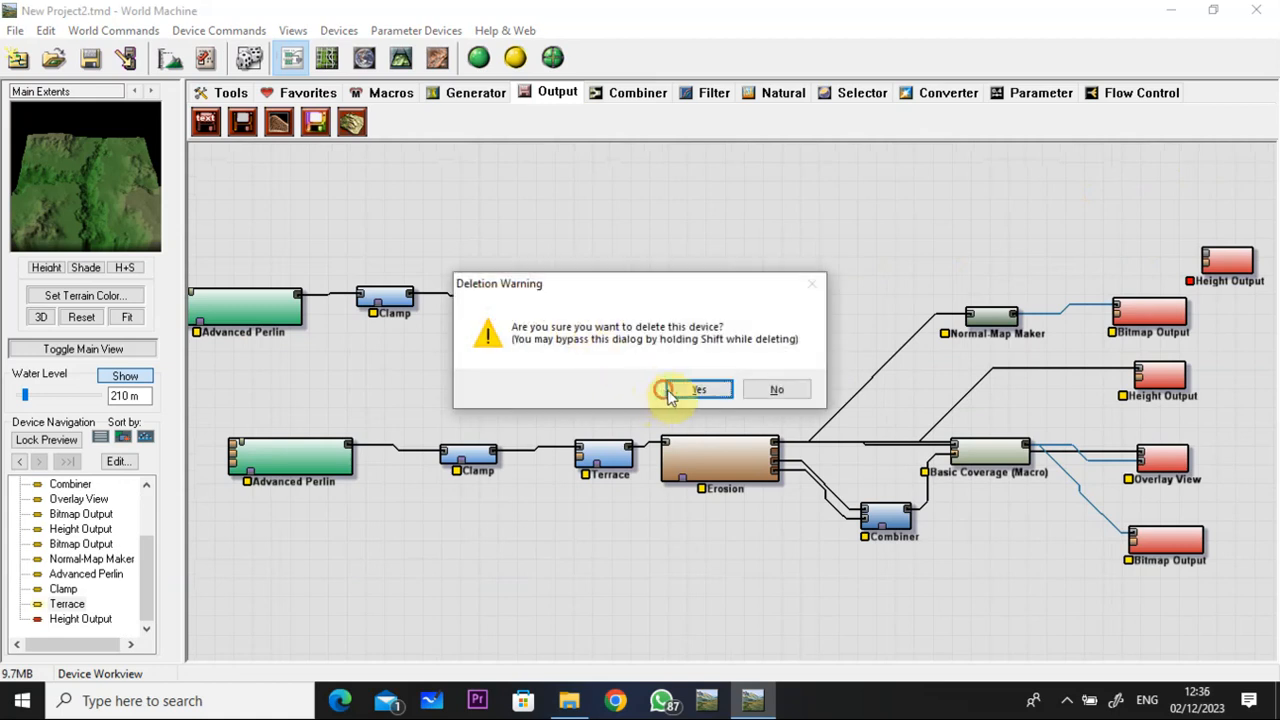
{"action": "left_click", "coordinate": [666, 392]}
Delete the upper network's Clamp and Advanced Perlin devices.
{"action": "left_click", "coordinate": [398, 300]}
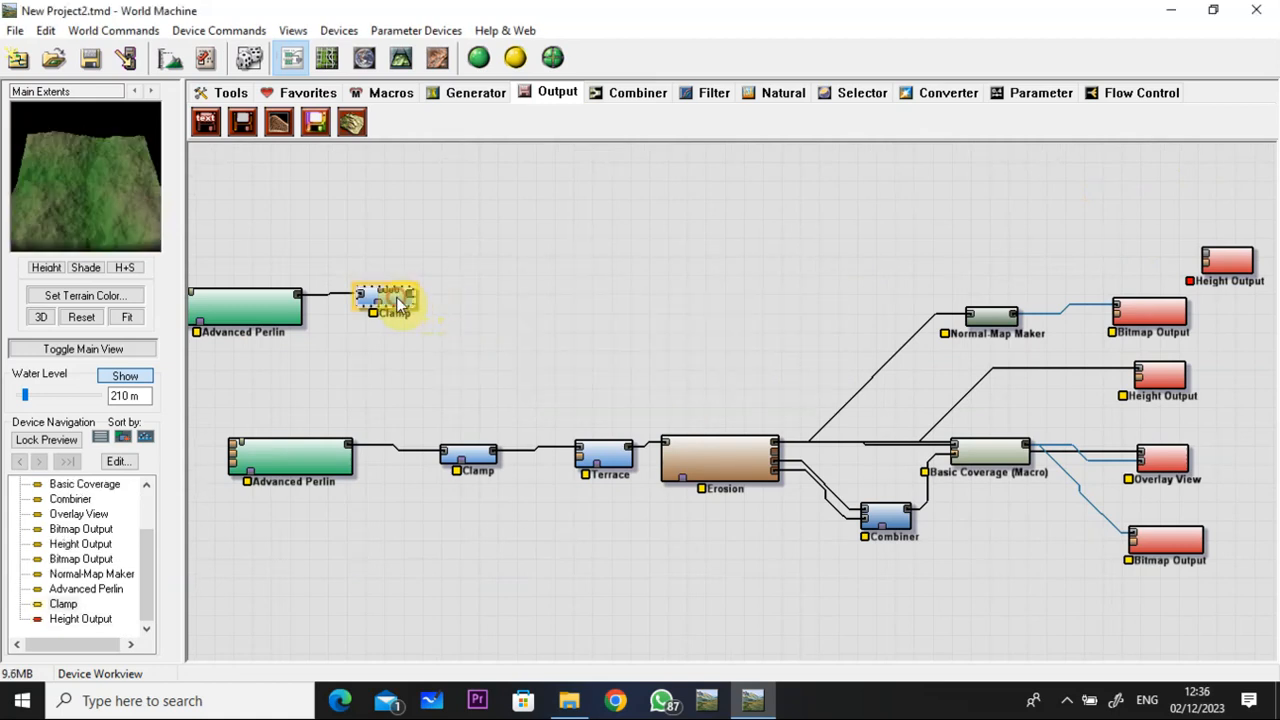
{"action": "key", "text": "Delete"}
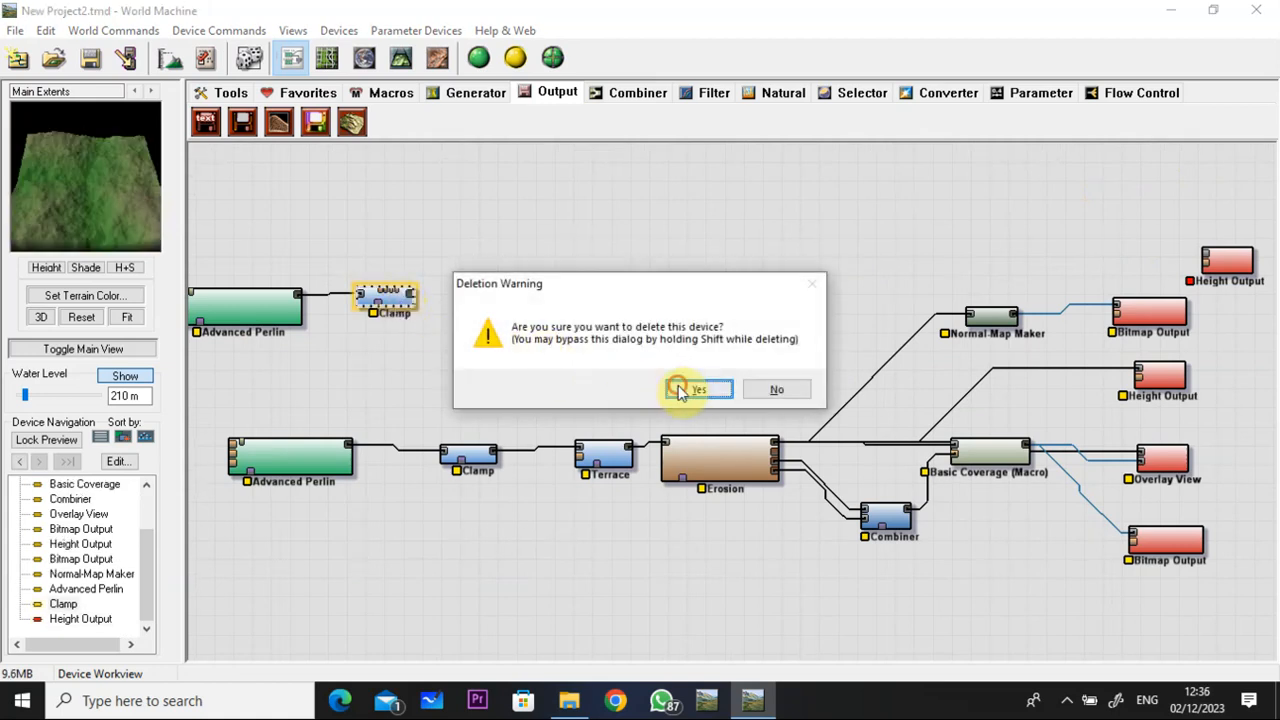
{"action": "left_click", "coordinate": [676, 389]}
{"action": "left_click", "coordinate": [280, 318]}
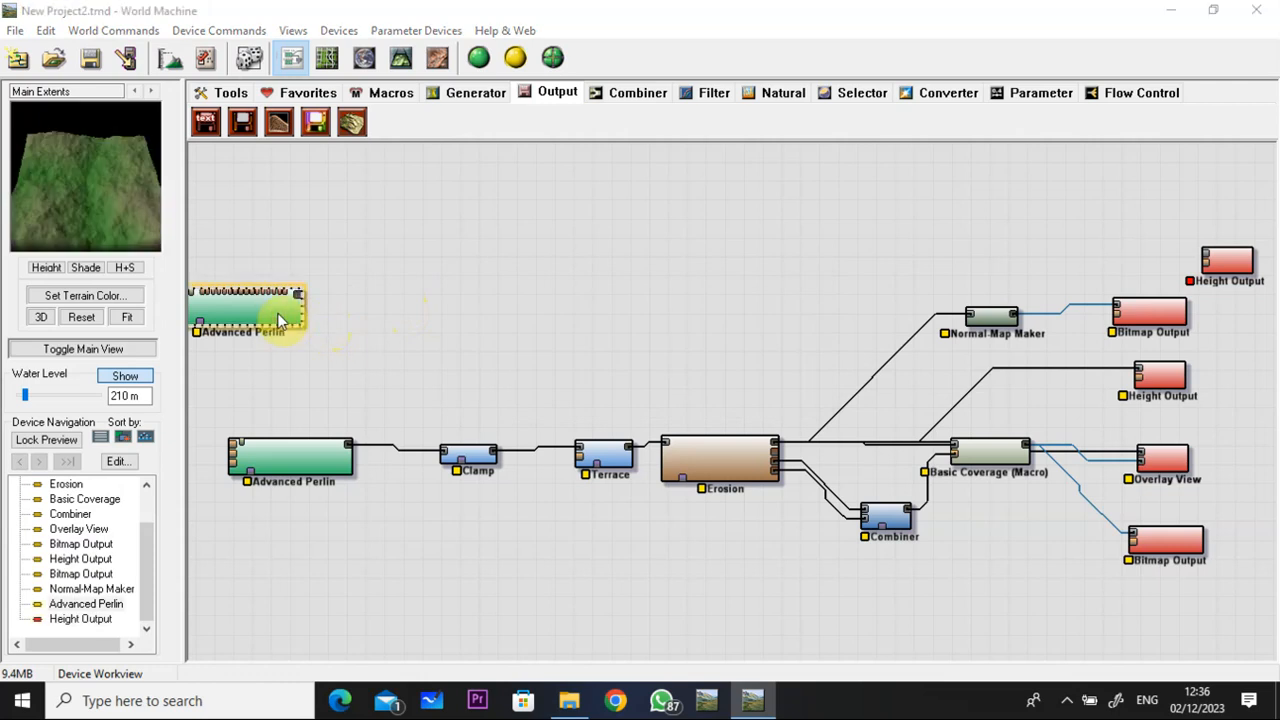
{"action": "key", "text": "Delete"}
{"action": "left_click", "coordinate": [711, 389]}
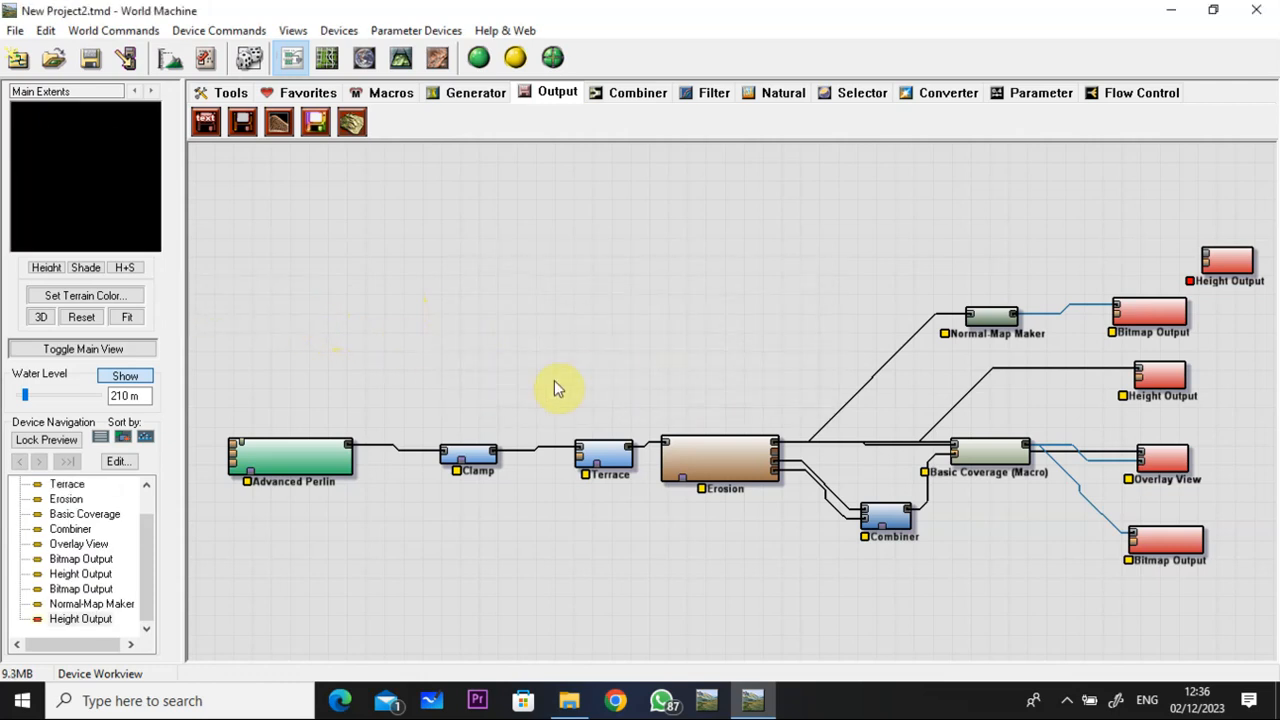
Delete the unconnected Height Output device above the original network's Bitmap Output and dismiss the error message.
{"action": "left_click", "coordinate": [330, 455]}
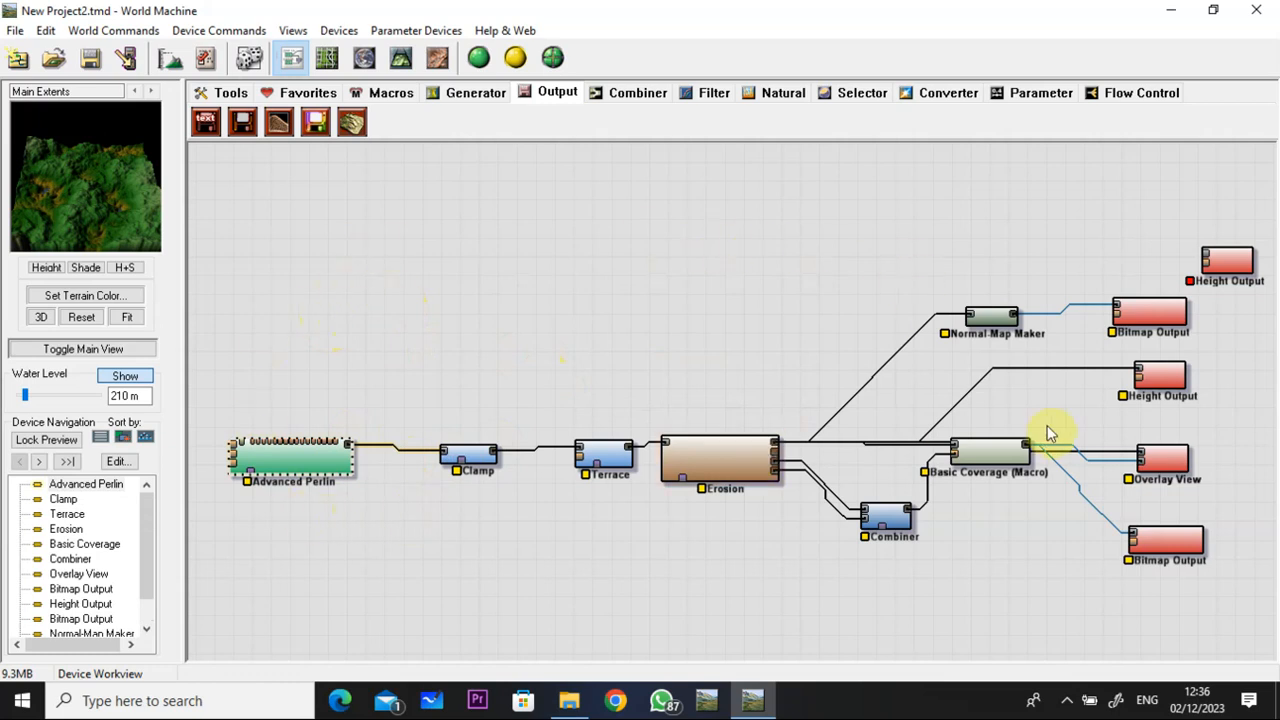
{"action": "left_click", "coordinate": [1234, 276]}
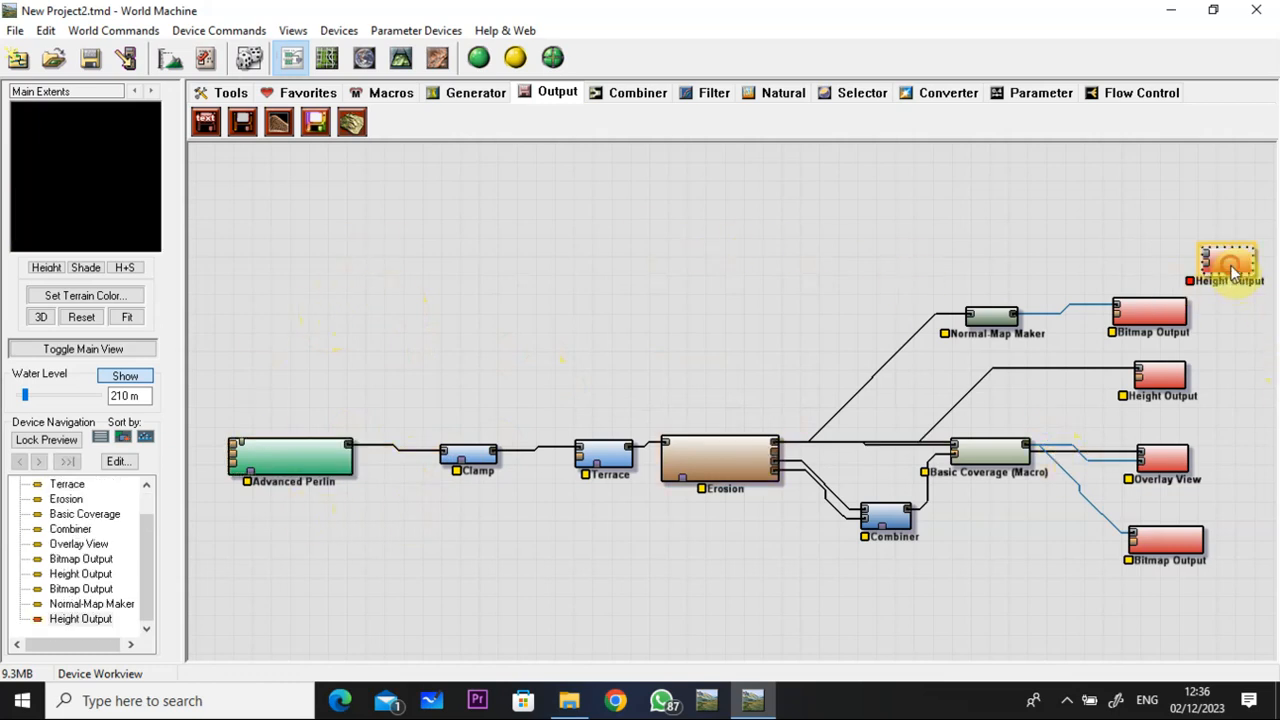
{"action": "key", "text": "Delete"}
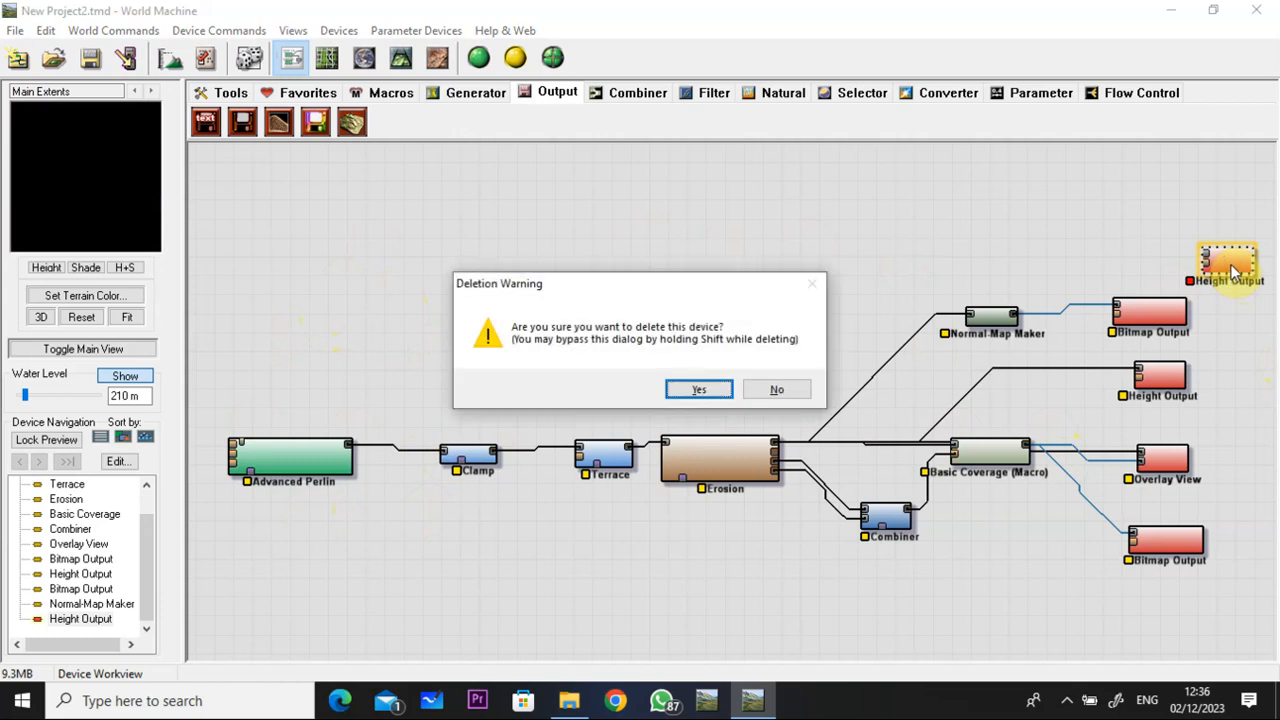
{"action": "left_click", "coordinate": [697, 390]}
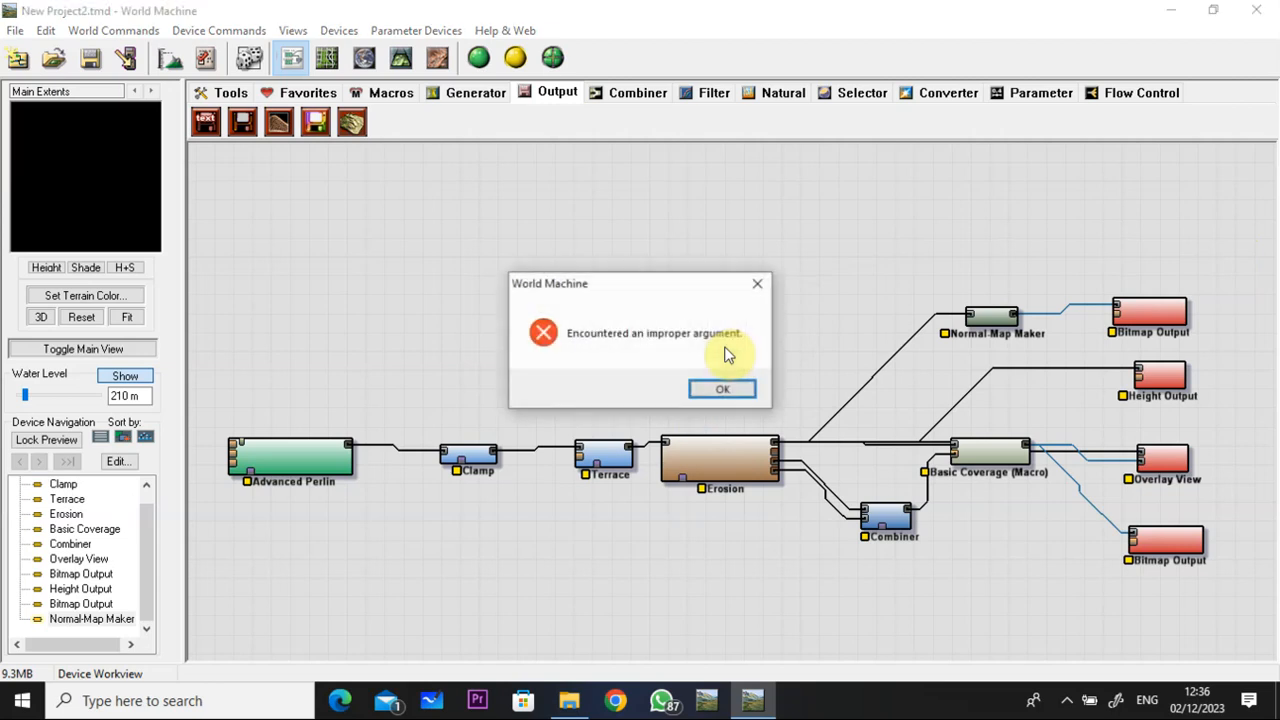
{"action": "left_click", "coordinate": [731, 390]}
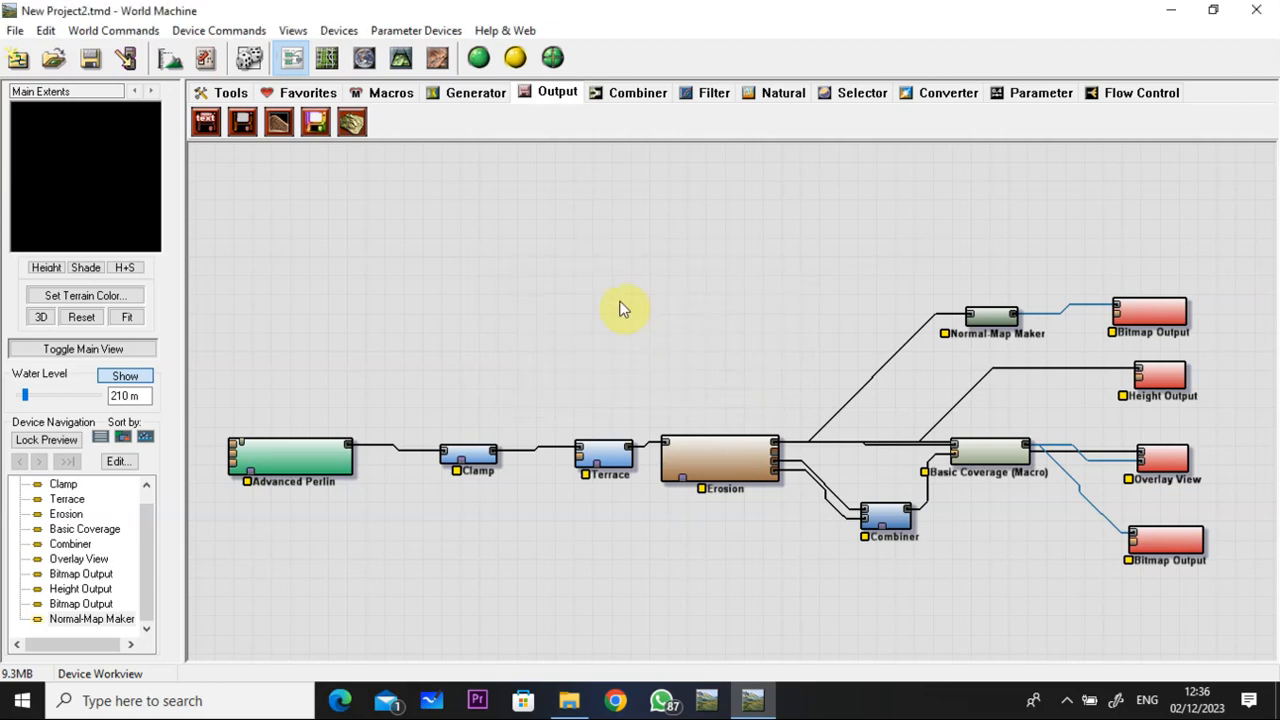
Build the remaining terrain network and switch to the 3D view.
{"action": "left_click", "coordinate": [481, 64]}
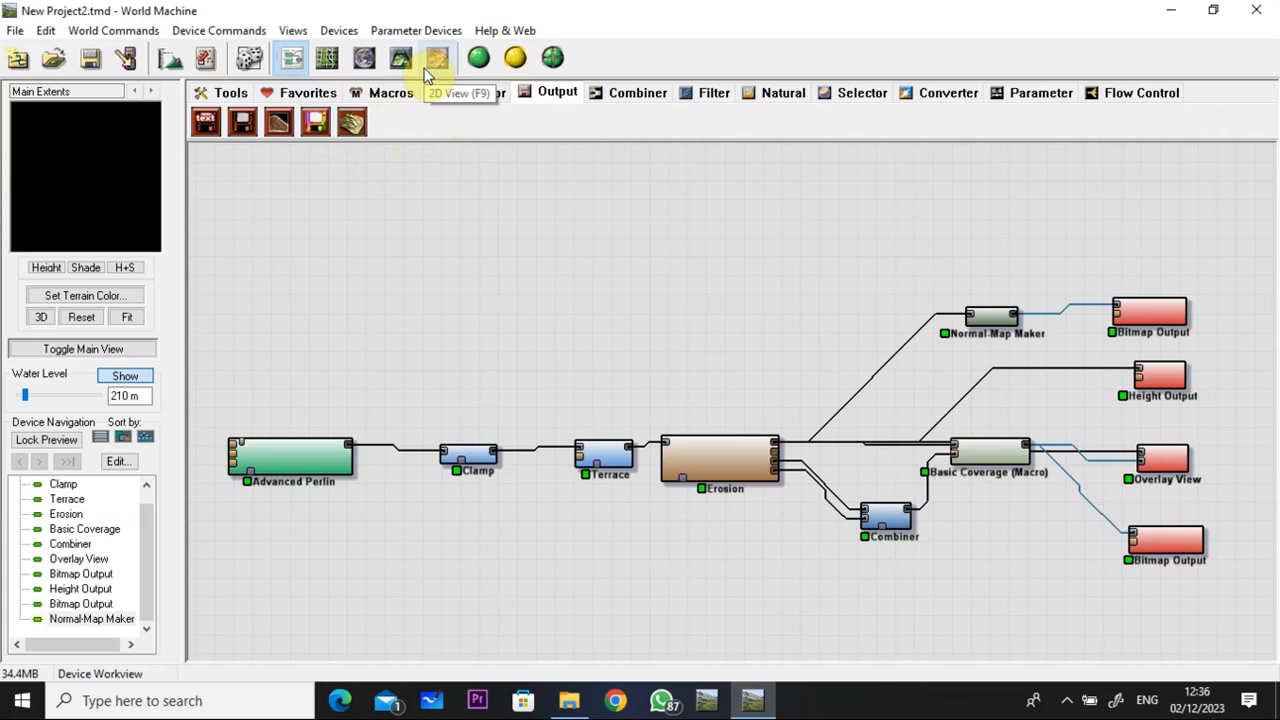
{"action": "key", "text": "F10"}
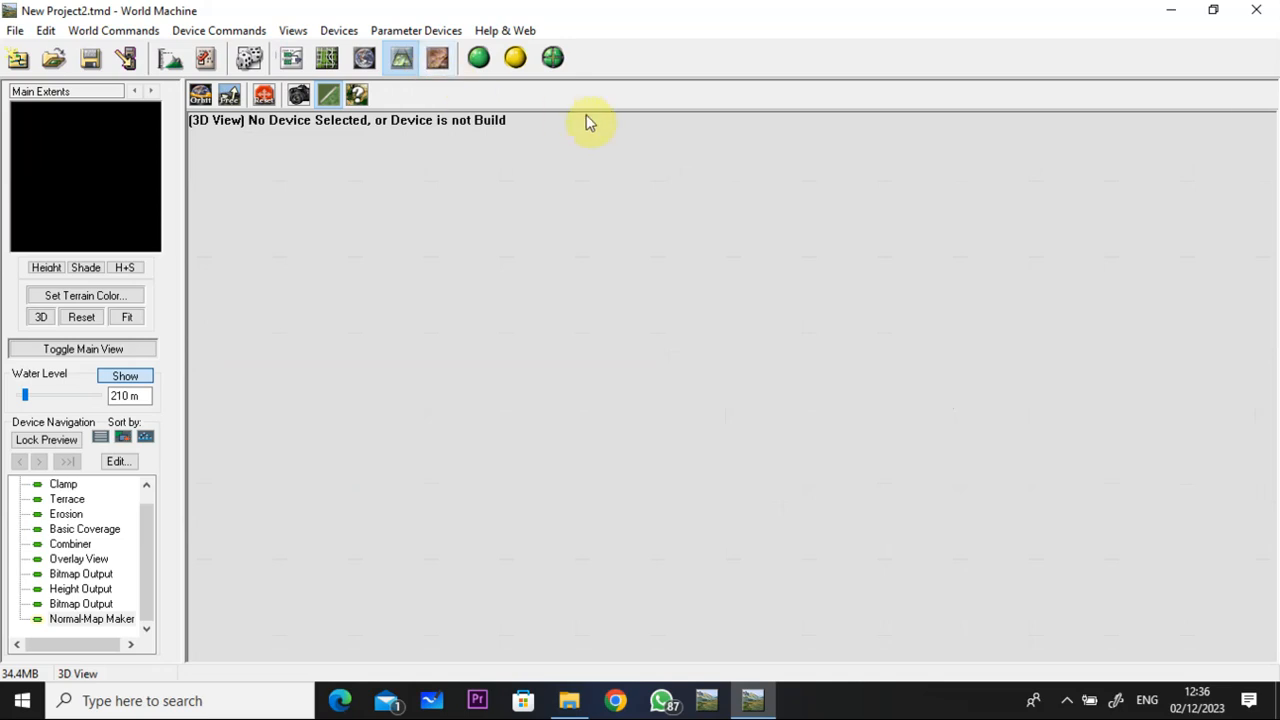
{"action": "left_click", "coordinate": [15, 32]}
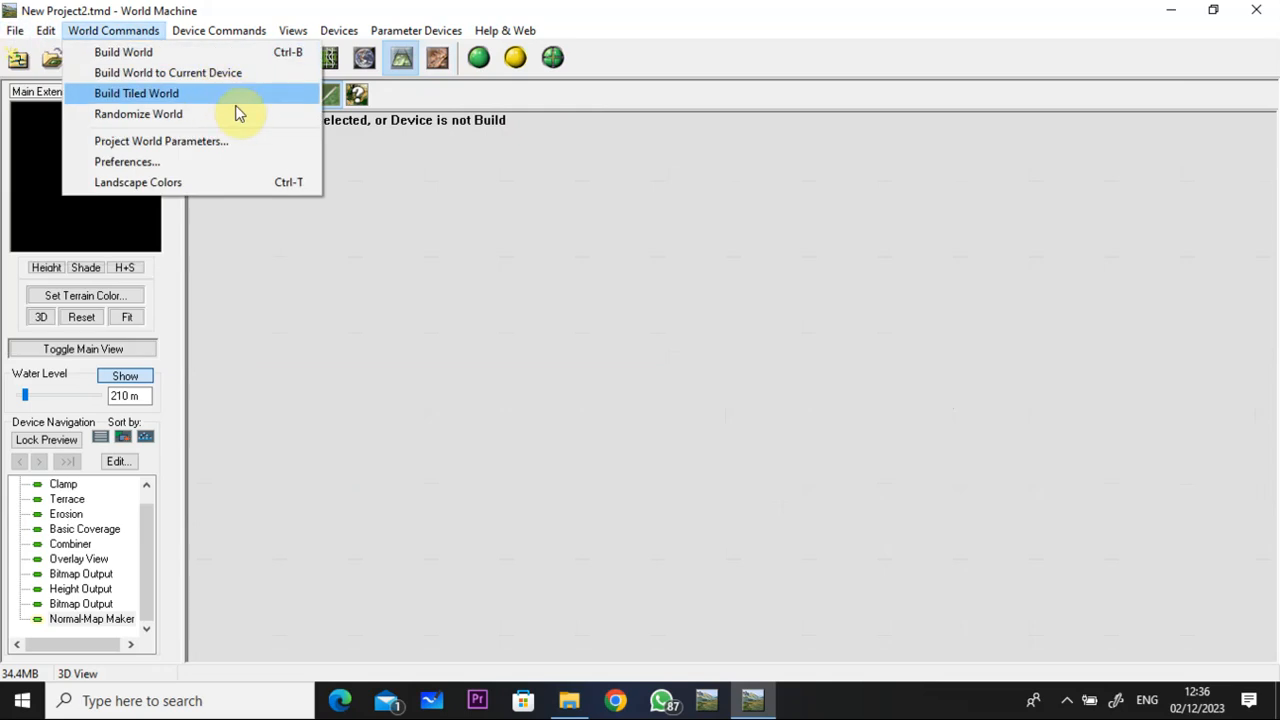
{"action": "left_click", "coordinate": [565, 270]}
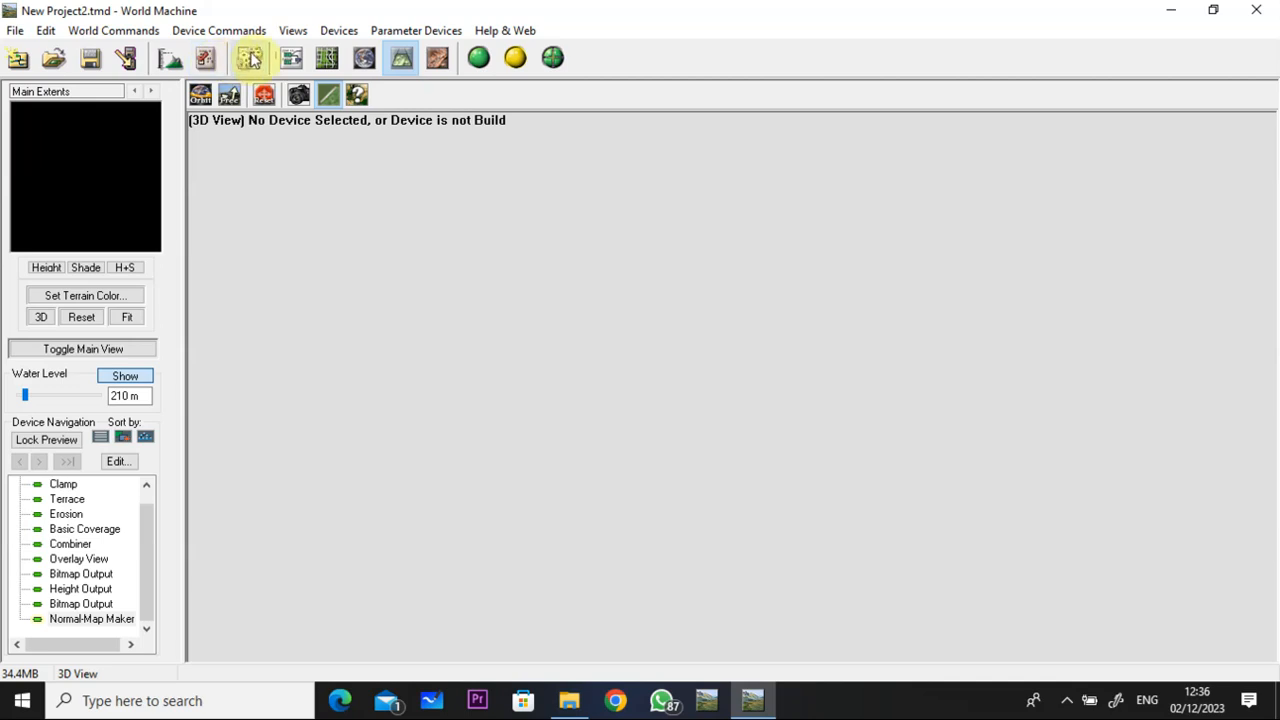
Reopen the saved project file New Project2.tmd.
{"action": "left_click", "coordinate": [15, 32]}
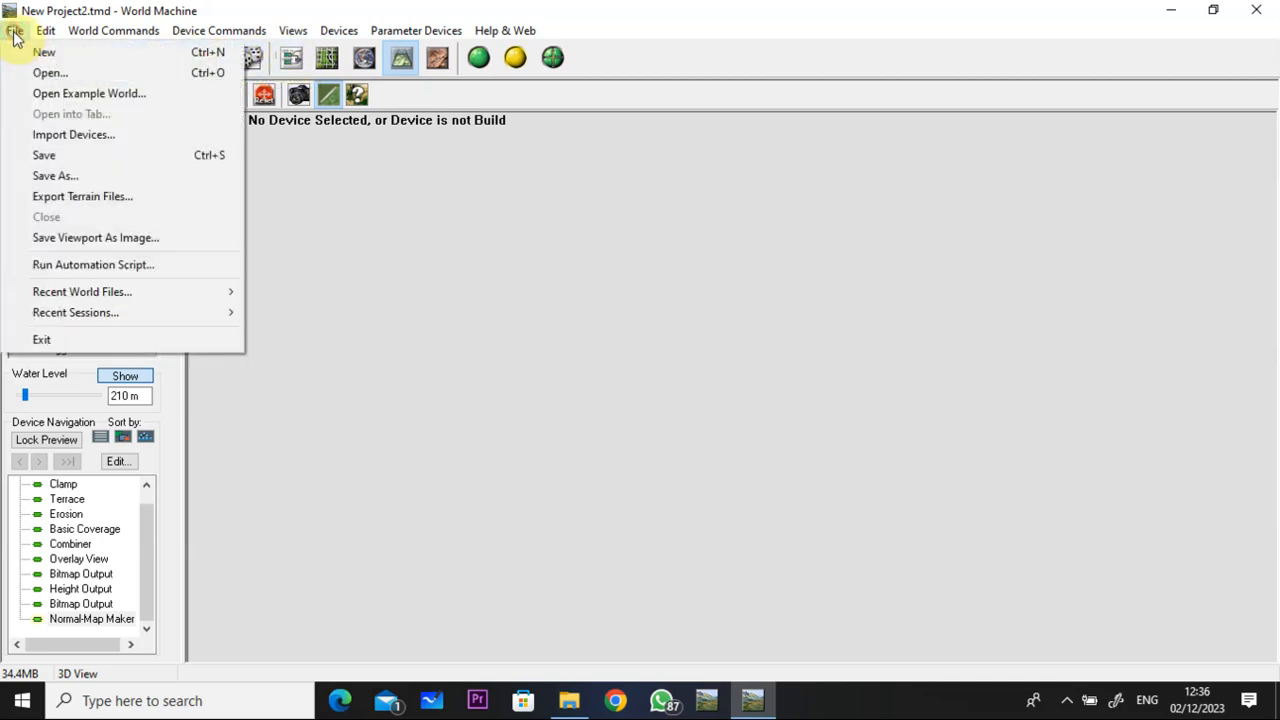
{"action": "left_click", "coordinate": [57, 78]}
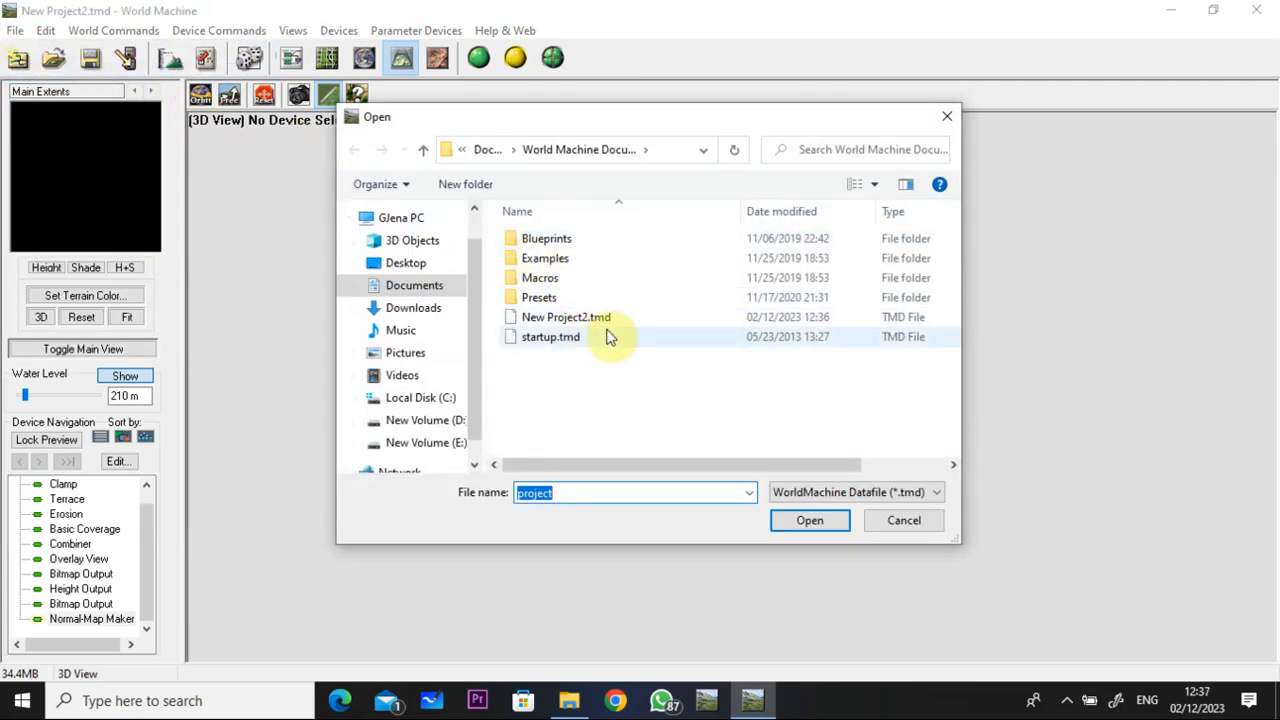
{"action": "left_click", "coordinate": [555, 317]}
{"action": "left_click", "coordinate": [810, 521]}
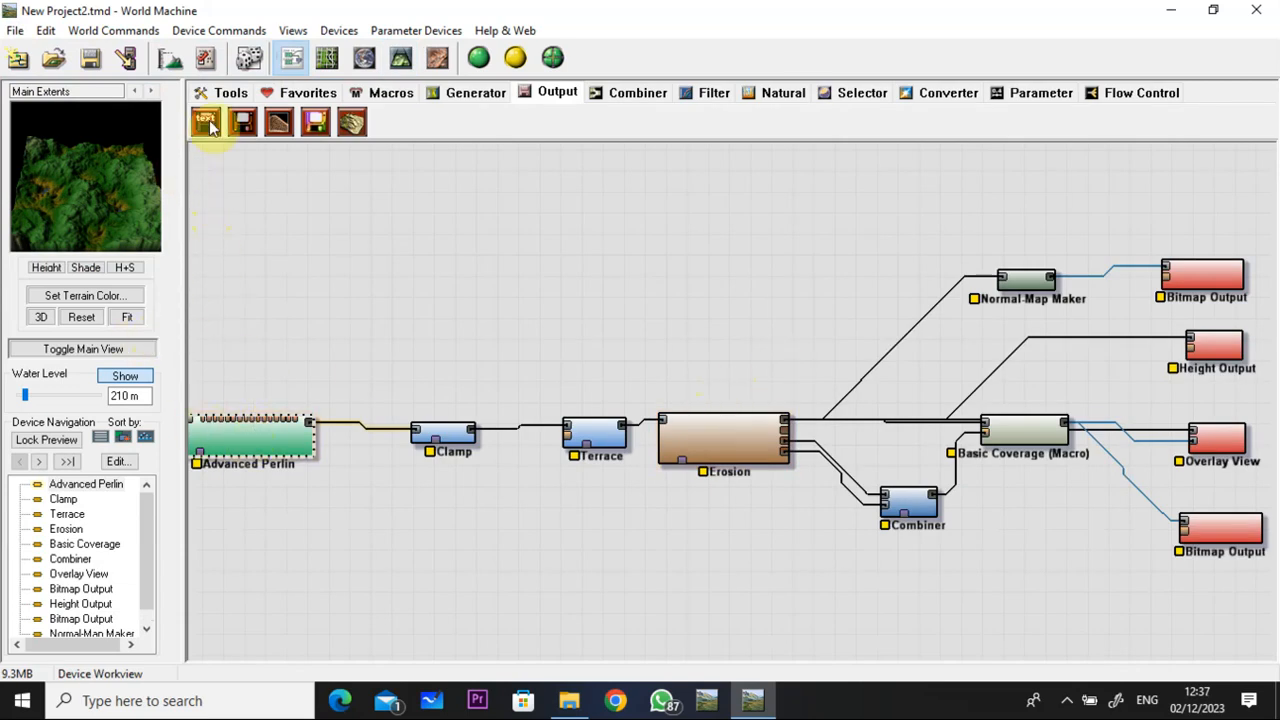
Build the reopened world and display the Advanced Perlin device's terrain in the 3D view.
{"action": "left_click", "coordinate": [479, 58]}
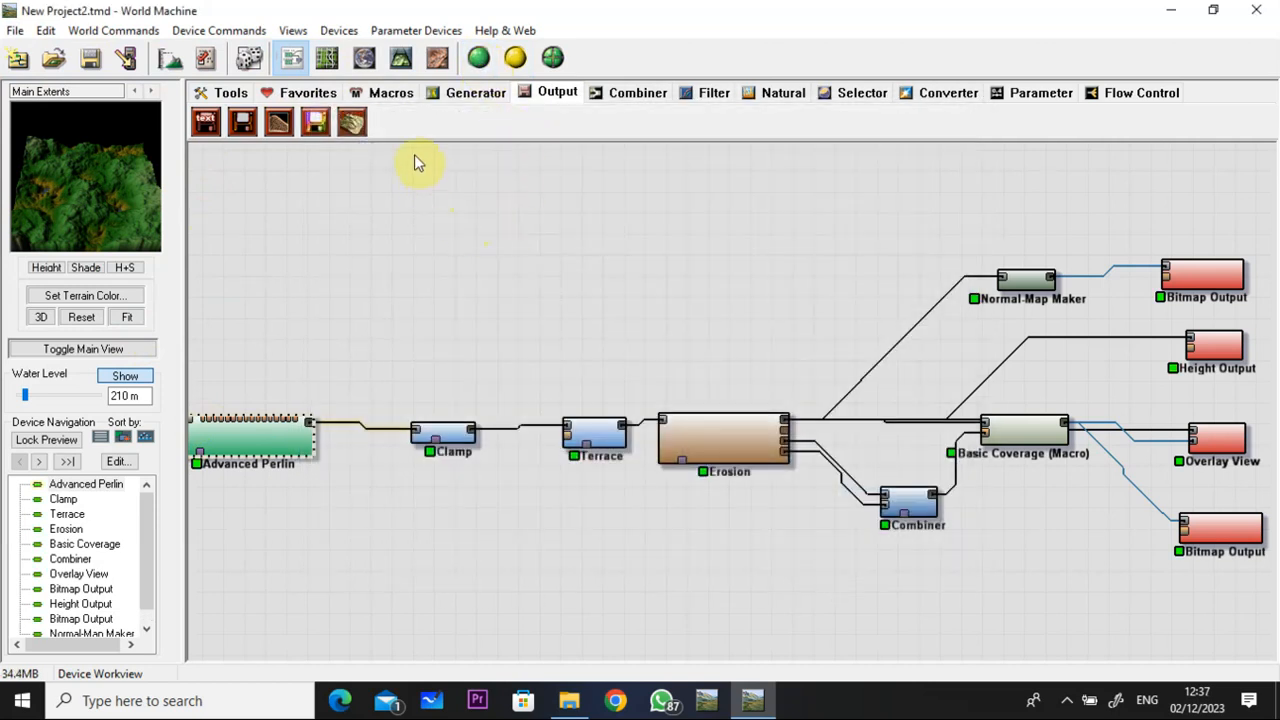
{"action": "left_click", "coordinate": [249, 449]}
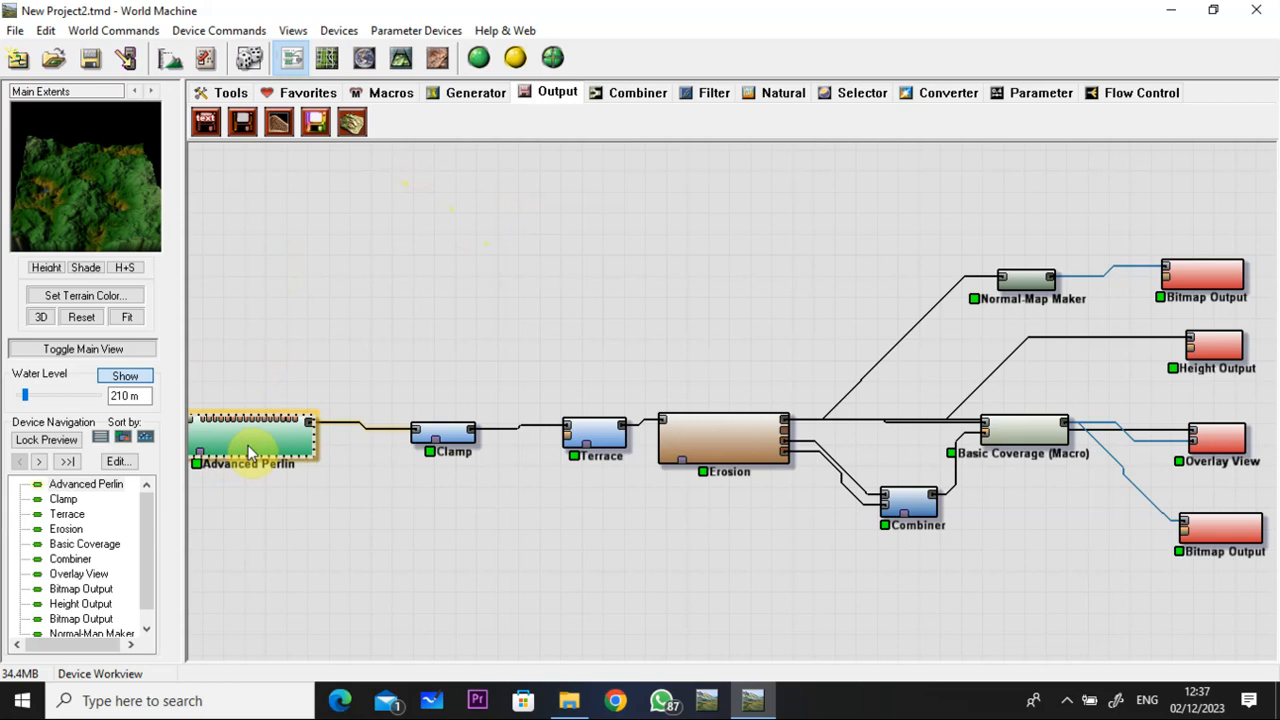
{"action": "key", "text": "Tab"}
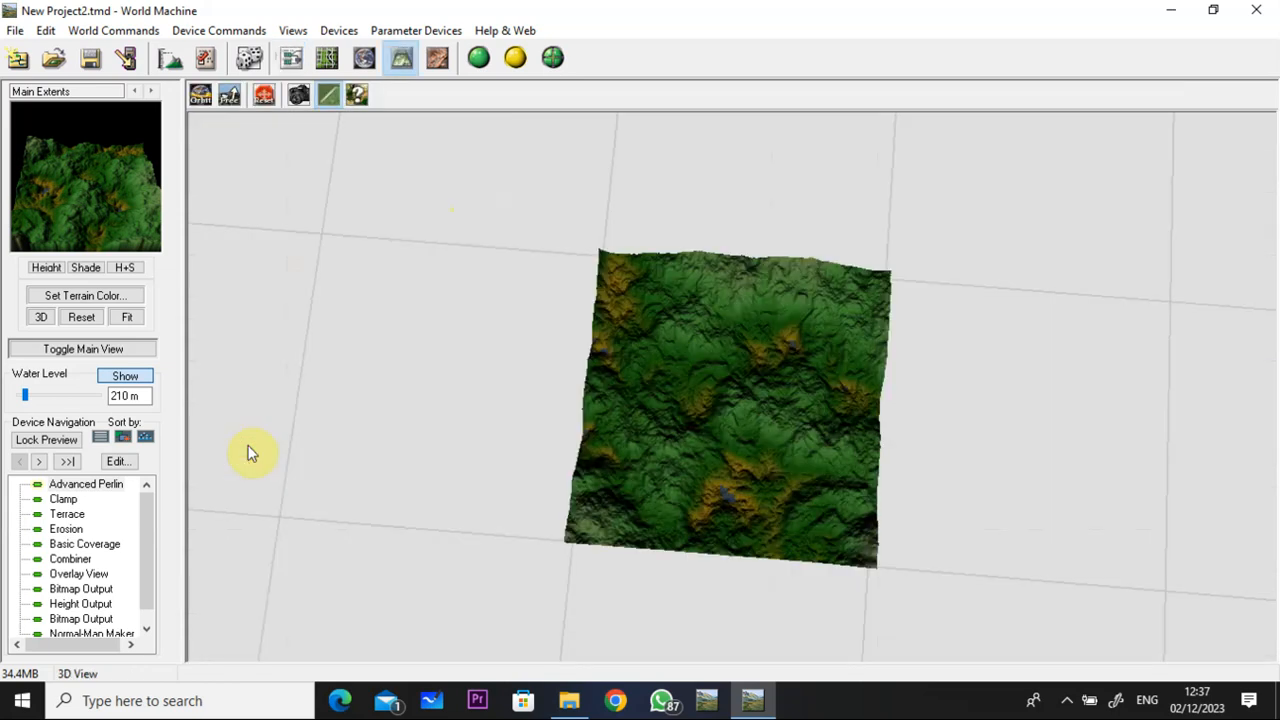
Examine the relief of the Advanced Perlin terrain in the 3D view, both up close and as a whole.
{"action": "scroll", "coordinate": [530, 477], "scroll_direction": "up", "scroll_amount": 5}
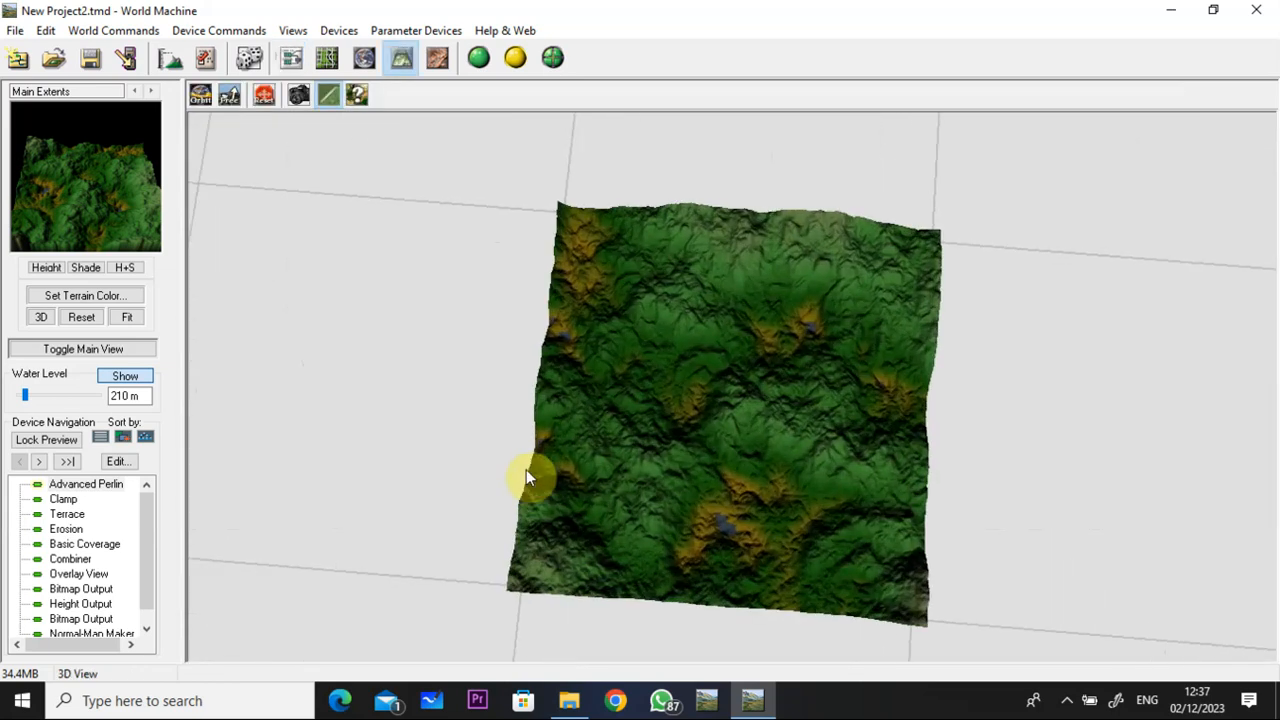
{"action": "scroll", "coordinate": [526, 470], "scroll_direction": "up", "scroll_amount": 4}
{"action": "scroll", "coordinate": [524, 470], "scroll_direction": "down", "scroll_amount": 2}
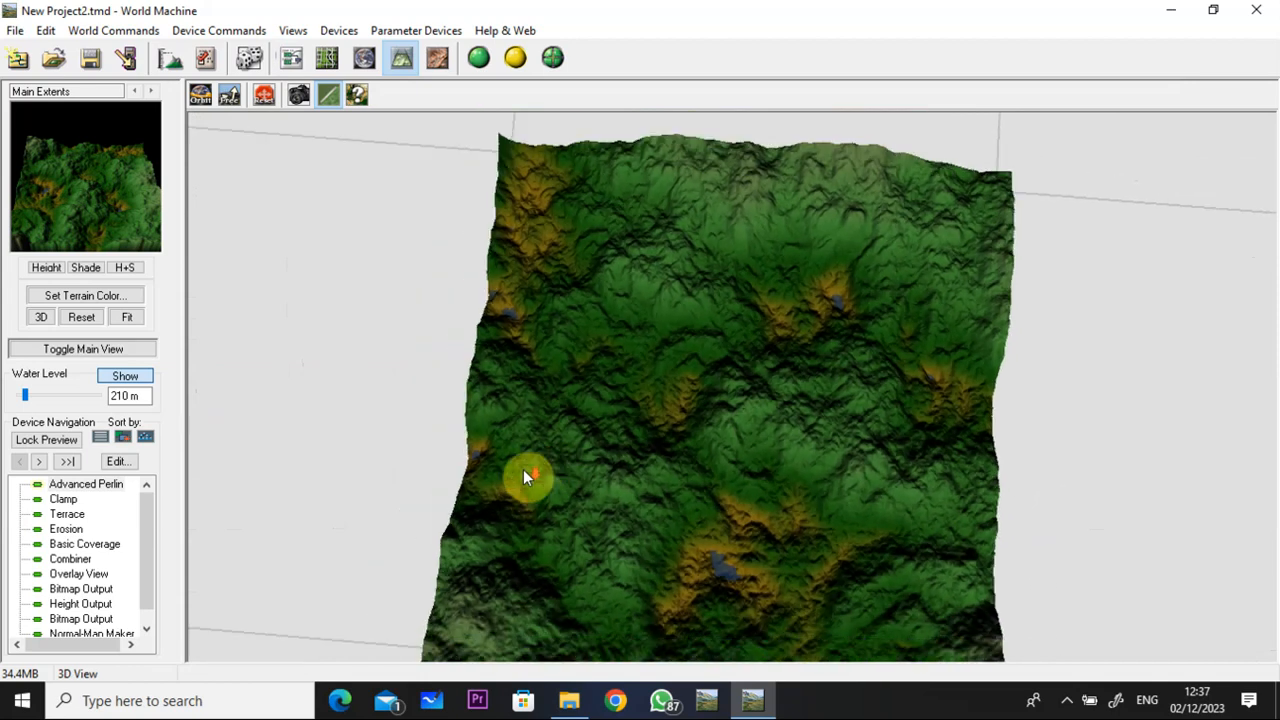
{"action": "scroll", "coordinate": [523, 476], "scroll_direction": "down", "scroll_amount": 2}
{"action": "scroll", "coordinate": [537, 545], "scroll_direction": "up", "scroll_amount": 2}
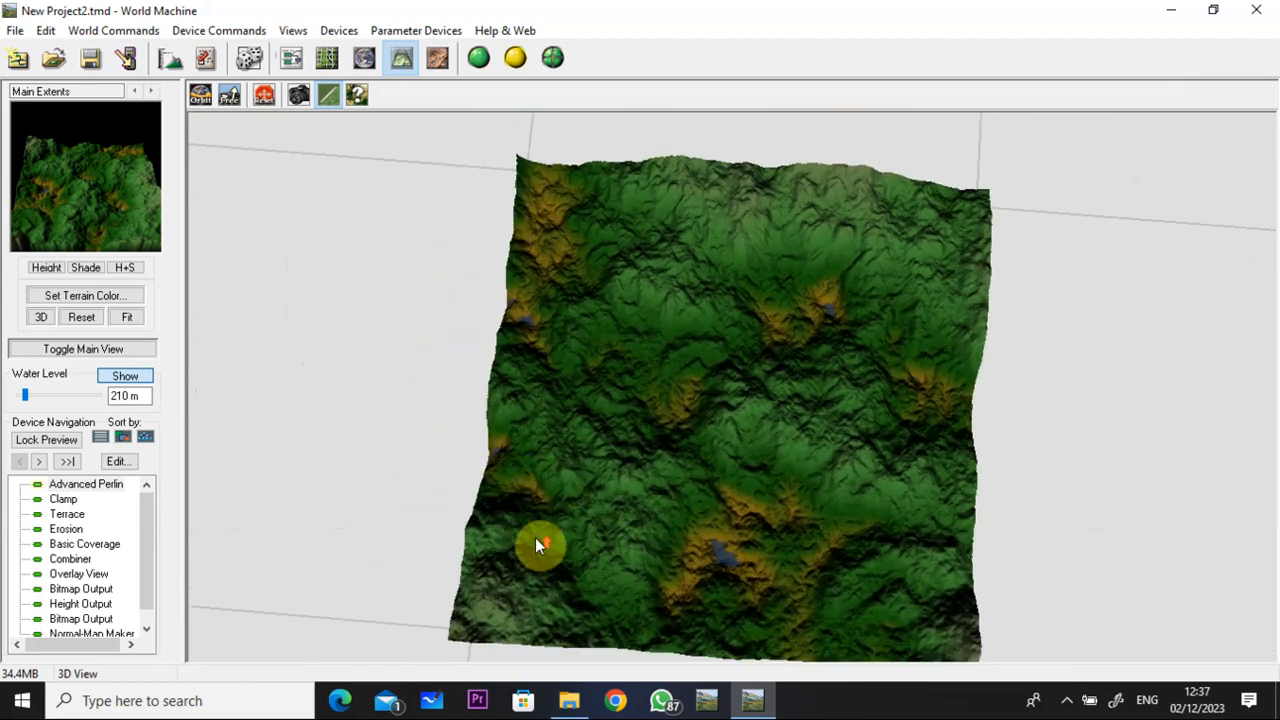
{"action": "scroll", "coordinate": [583, 480], "scroll_direction": "up", "scroll_amount": 5}
{"action": "scroll", "coordinate": [564, 550], "scroll_direction": "down", "scroll_amount": 4}
{"action": "scroll", "coordinate": [565, 546], "scroll_direction": "down", "scroll_amount": 1}
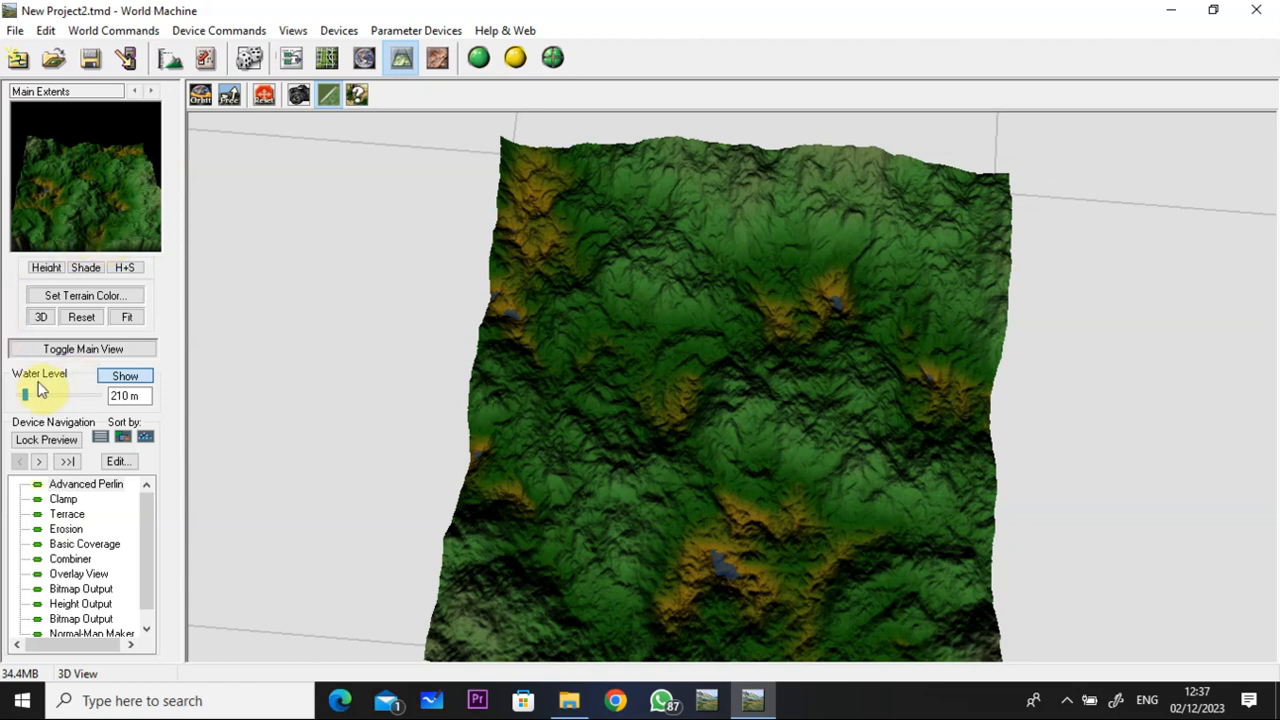
Raise the water level to 735 m, and hide and show the water again to compare the terrain.
{"action": "left_click_drag", "start_coordinate": [27, 398], "coordinate": [40, 401]}
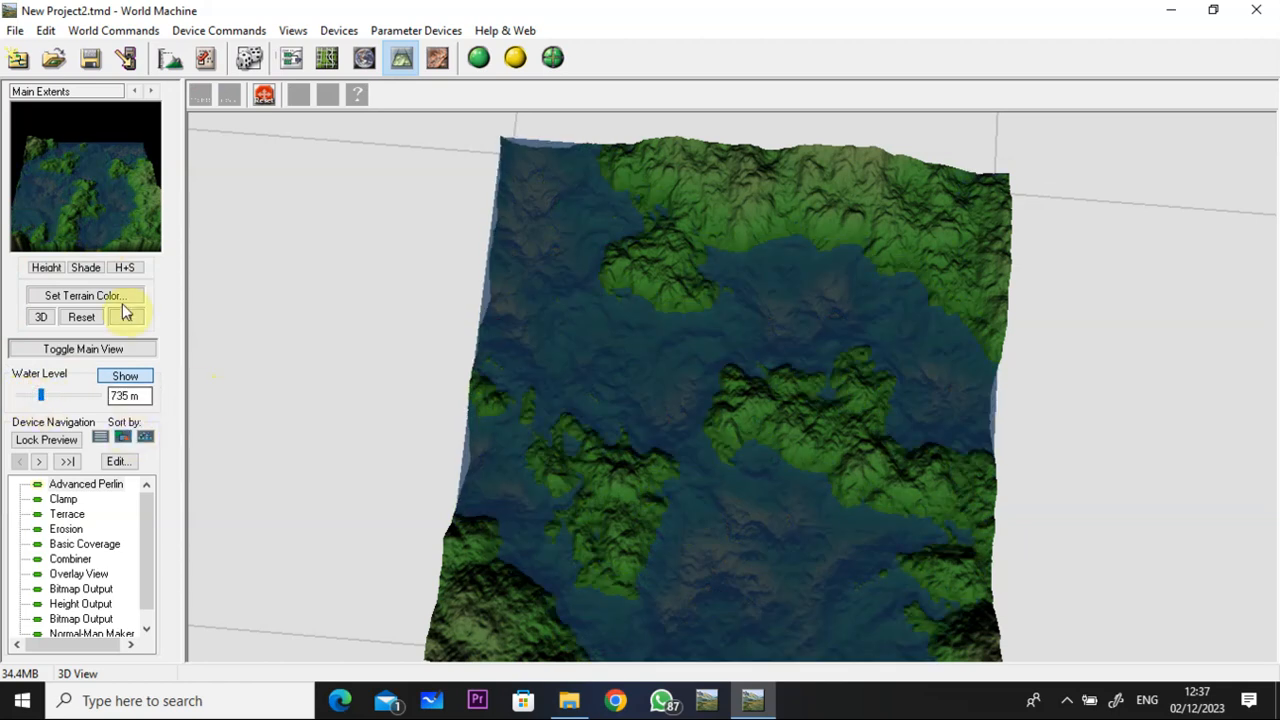
{"action": "left_click", "coordinate": [130, 379]}
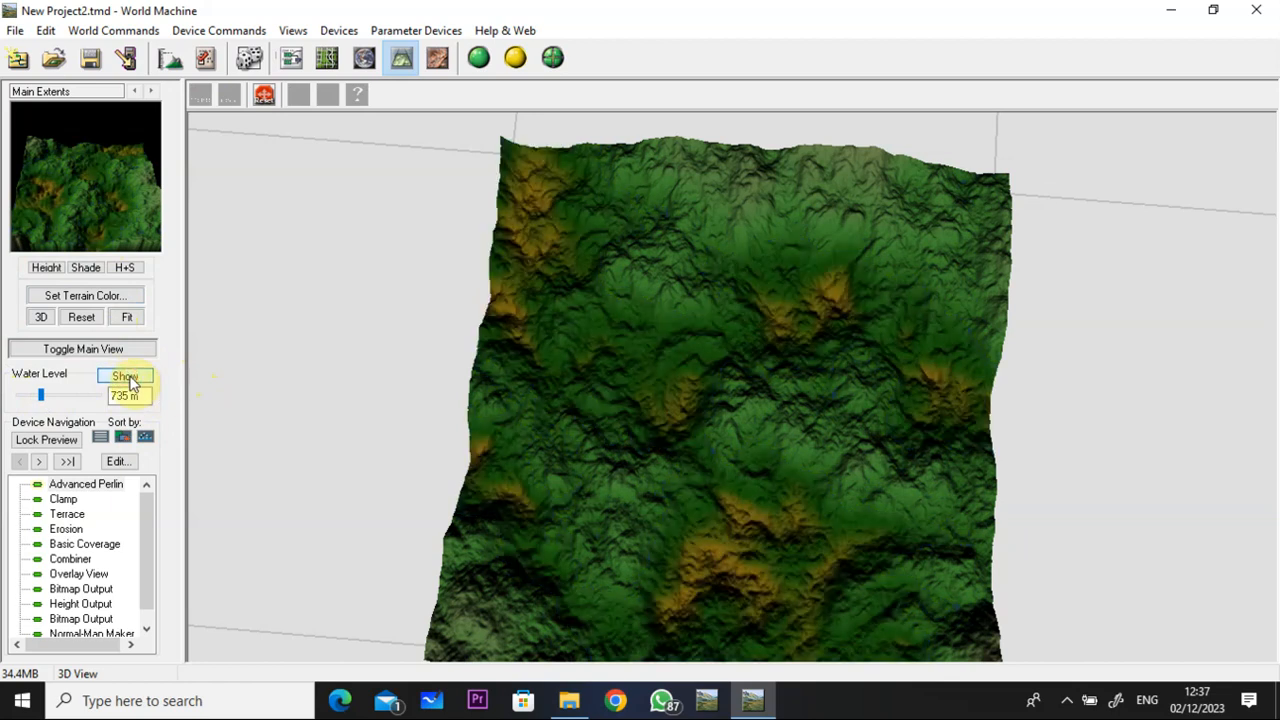
{"action": "left_click", "coordinate": [122, 382]}
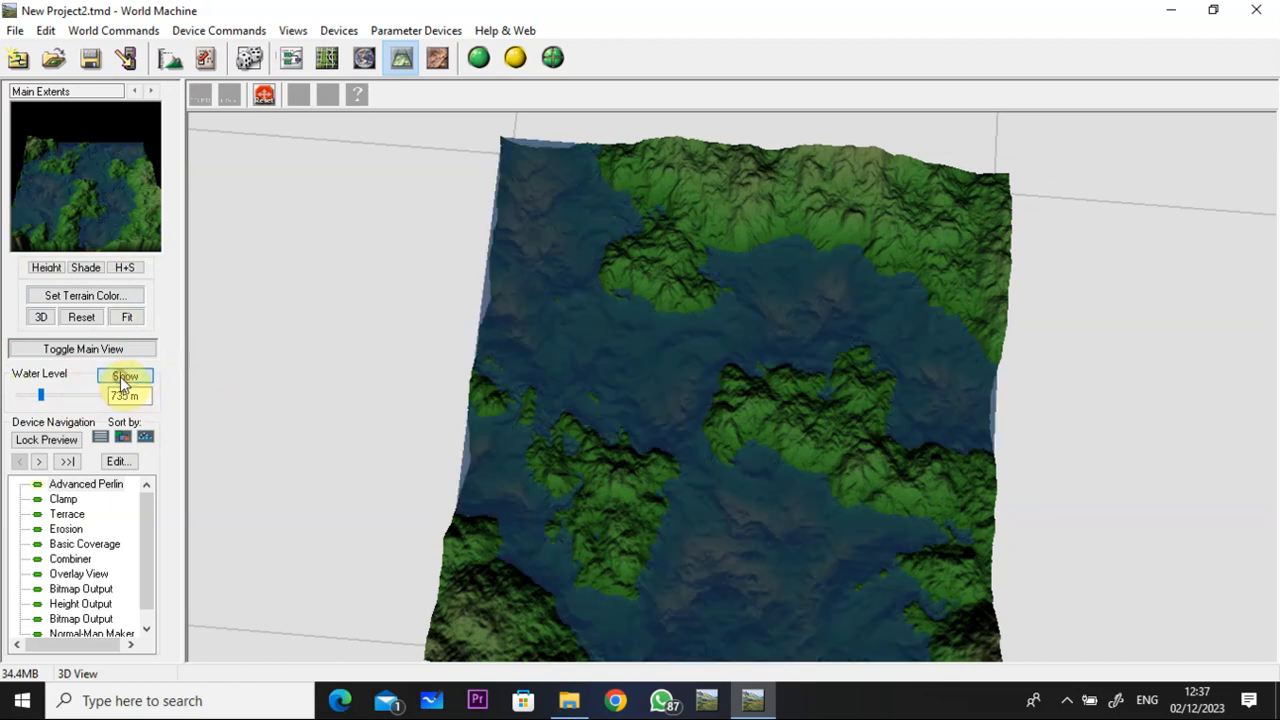
{"action": "scroll", "coordinate": [776, 423], "scroll_direction": "down", "scroll_amount": 3}
{"action": "scroll", "coordinate": [779, 429], "scroll_direction": "up", "scroll_amount": 3}
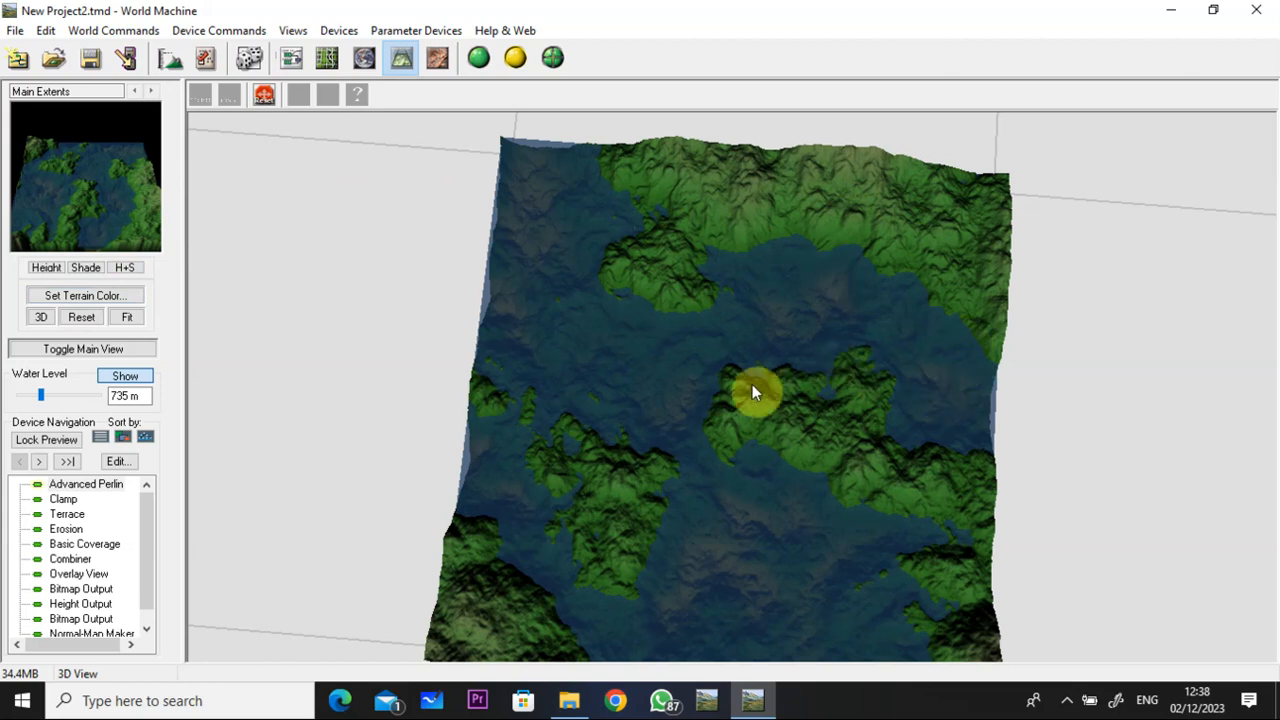
{"action": "scroll", "coordinate": [728, 470], "scroll_direction": "up", "scroll_amount": 10}
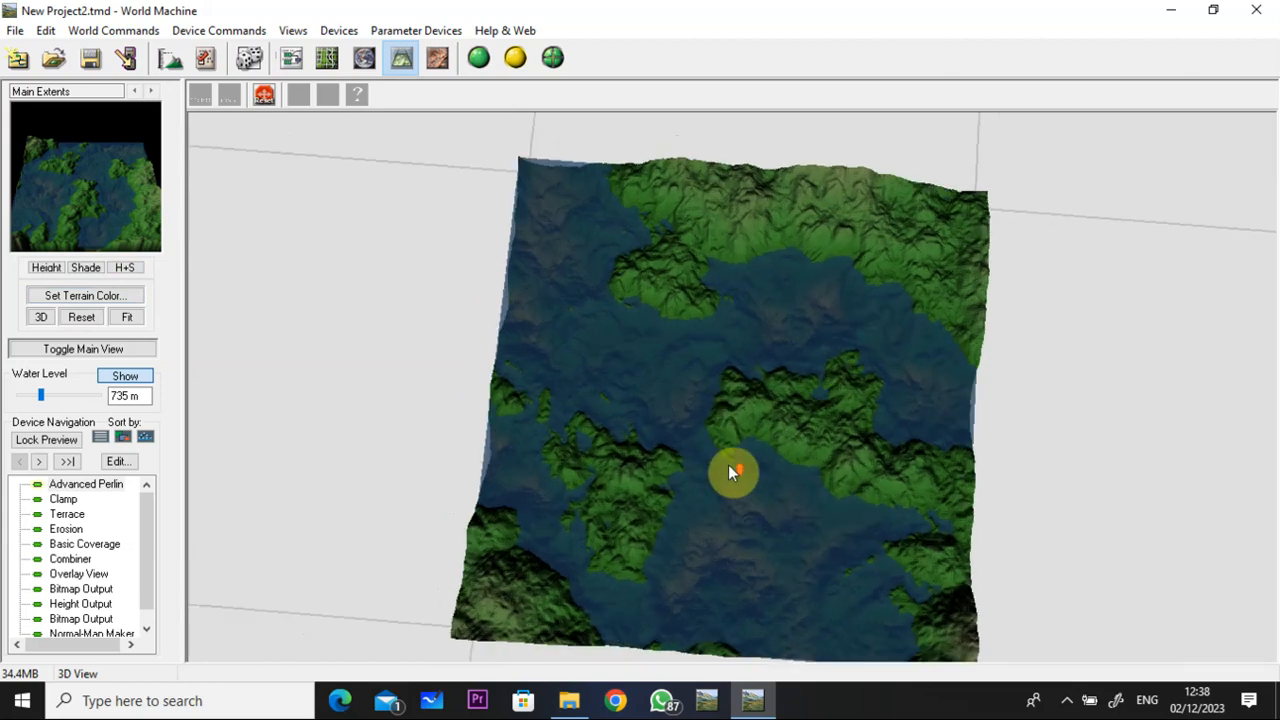
{"action": "scroll", "coordinate": [728, 472], "scroll_direction": "down", "scroll_amount": 4}
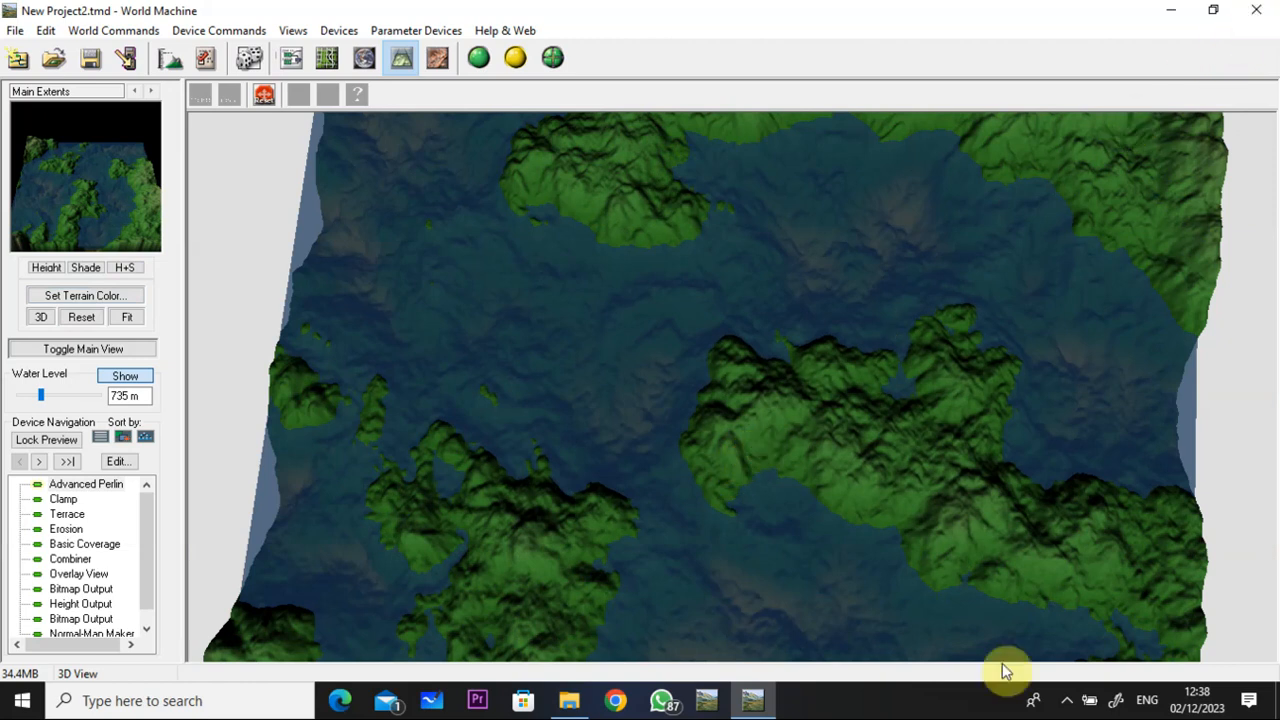
{"action": "left_click", "coordinate": [1067, 701]}
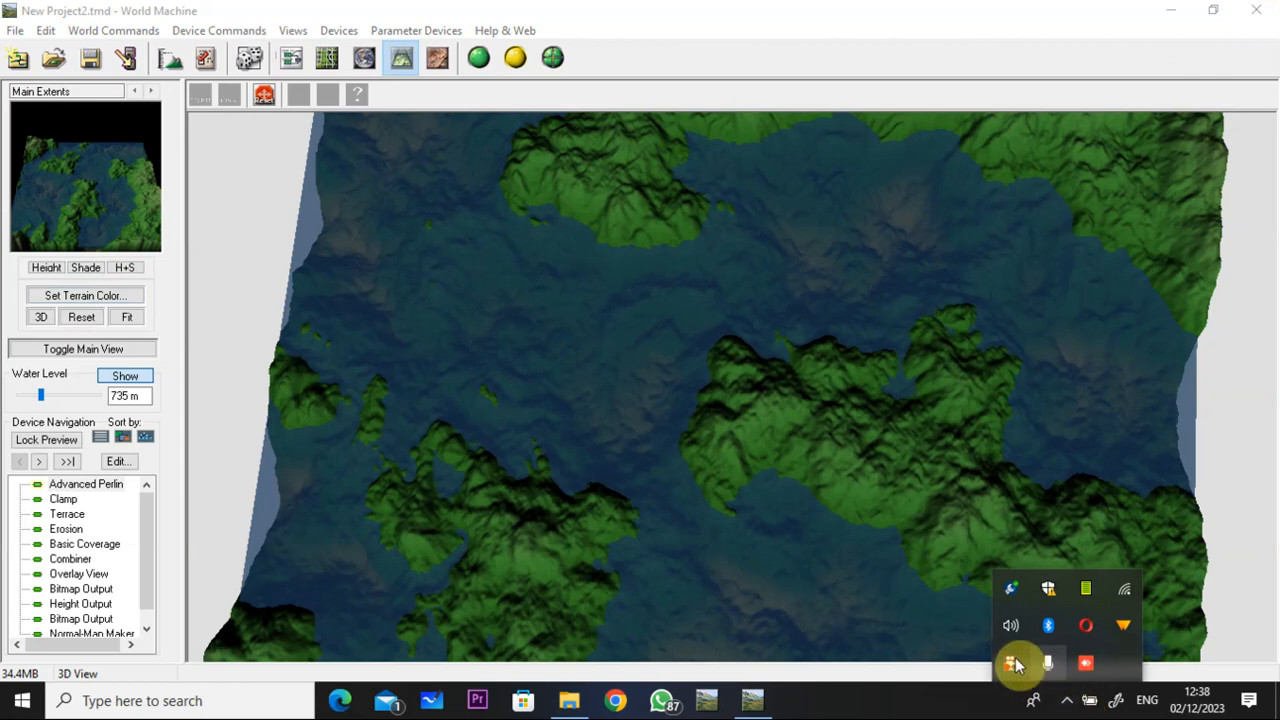
{"action": "right_click", "coordinate": [1014, 622]}
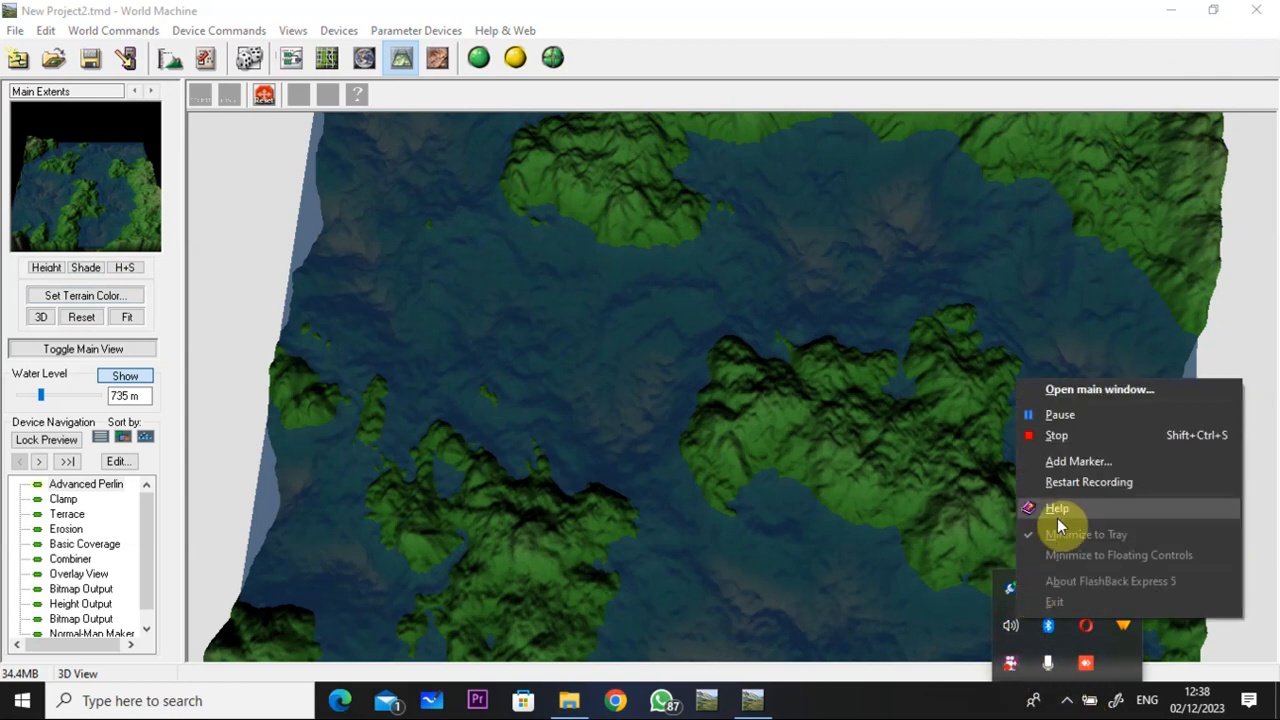